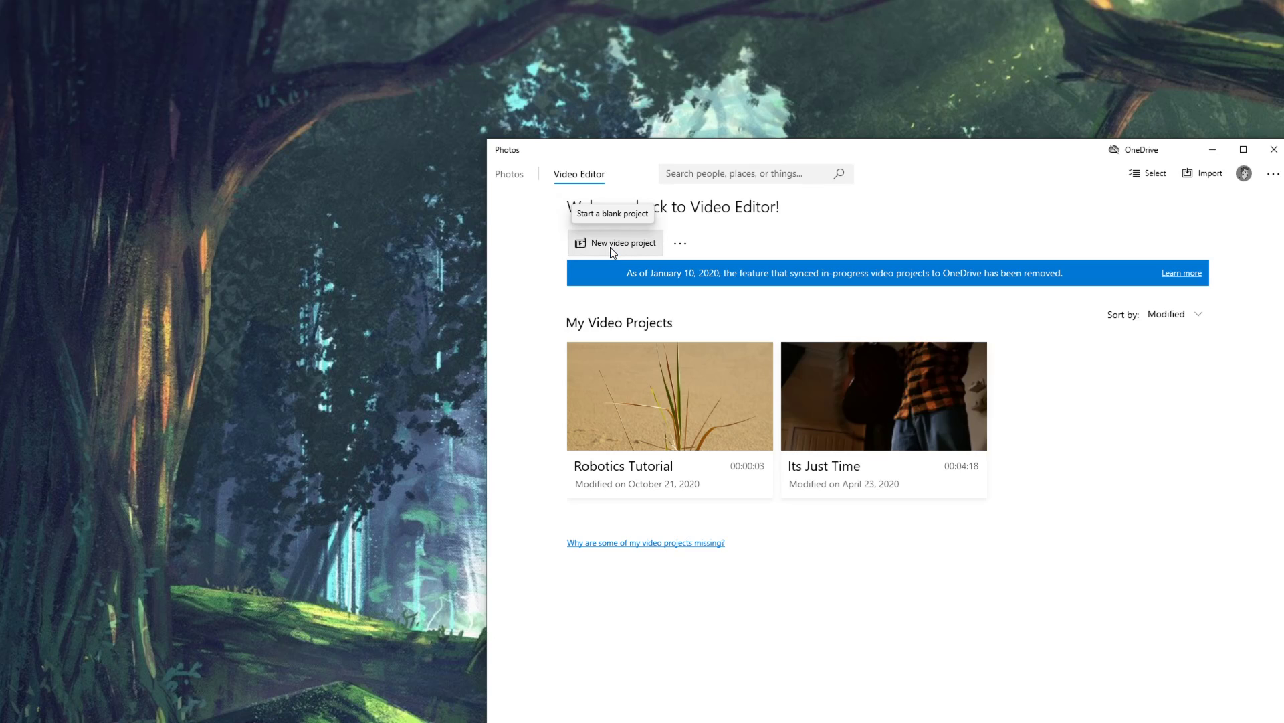
- Create a new video project named "Robo Tutorial Awesomeness"
left_click(610, 247)
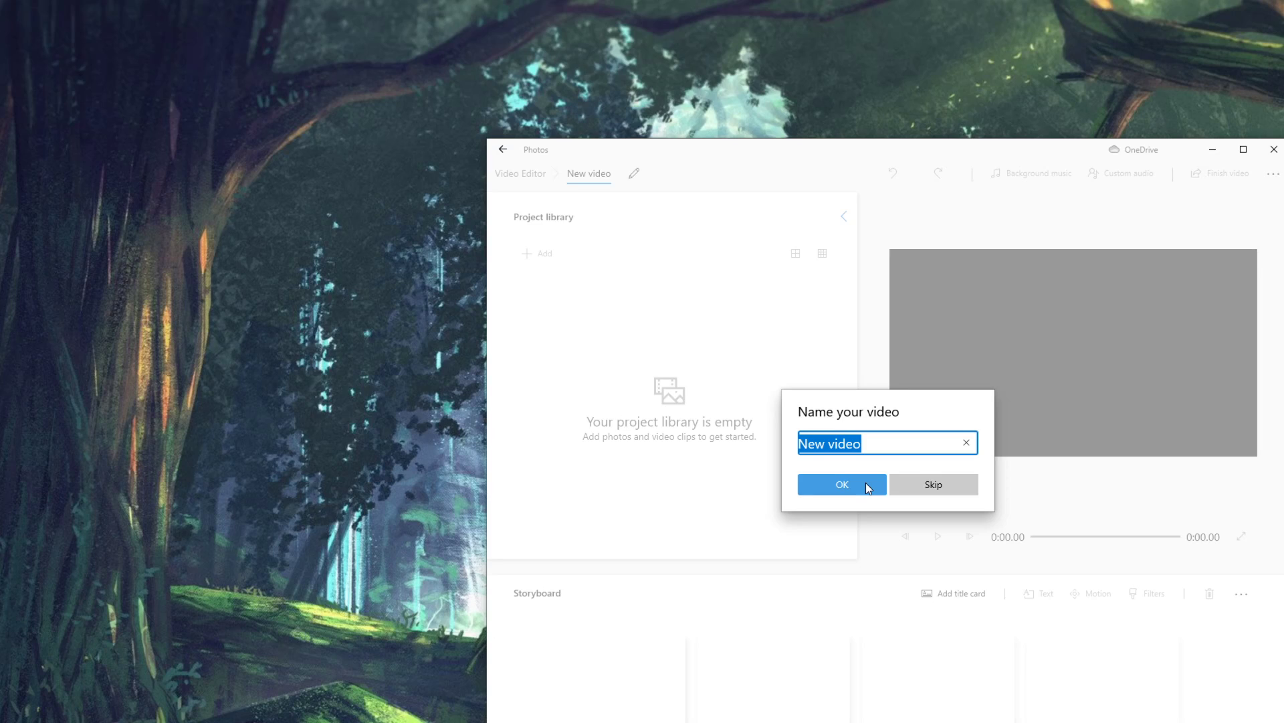
type("Robo T")
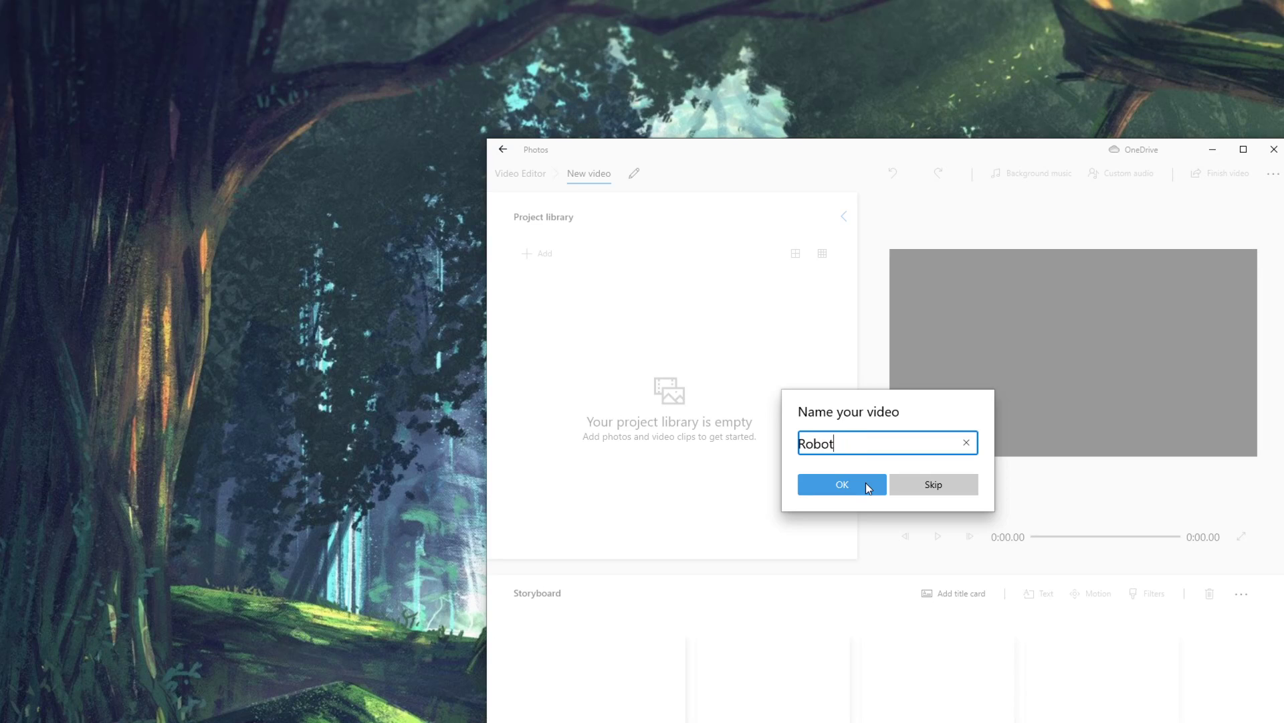
type("utorial Awesomeness")
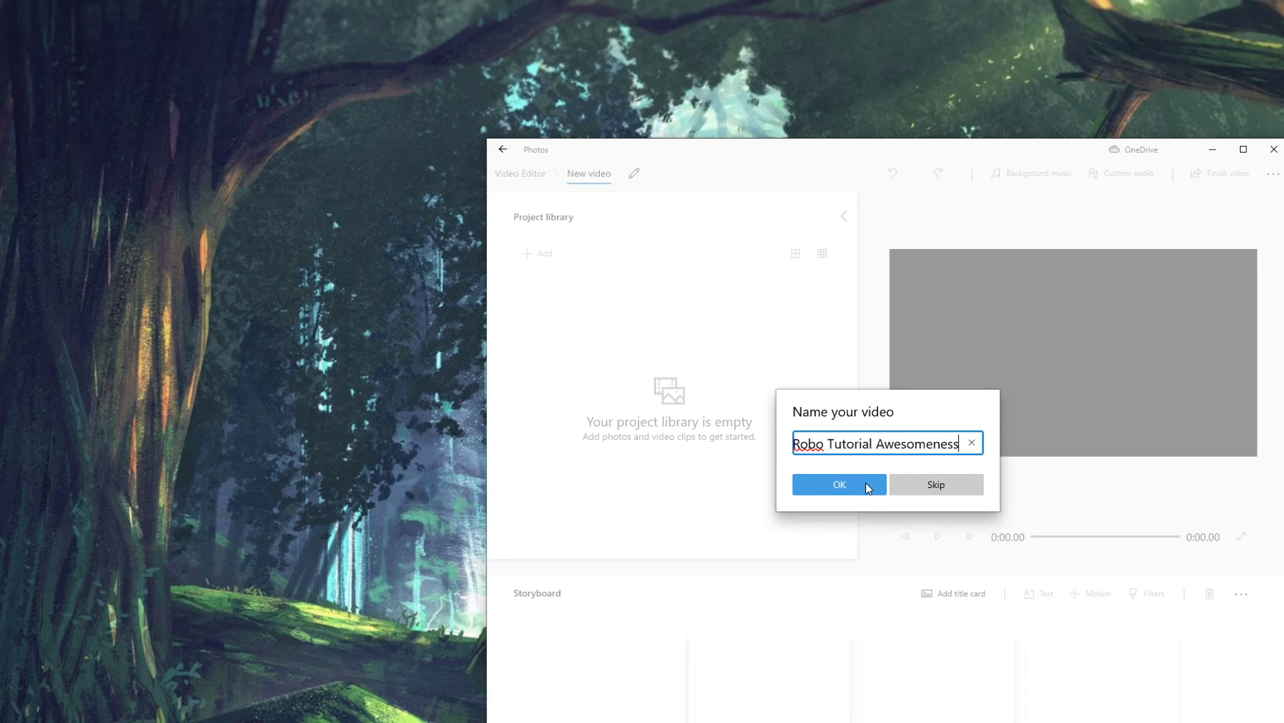
left_click(869, 483)
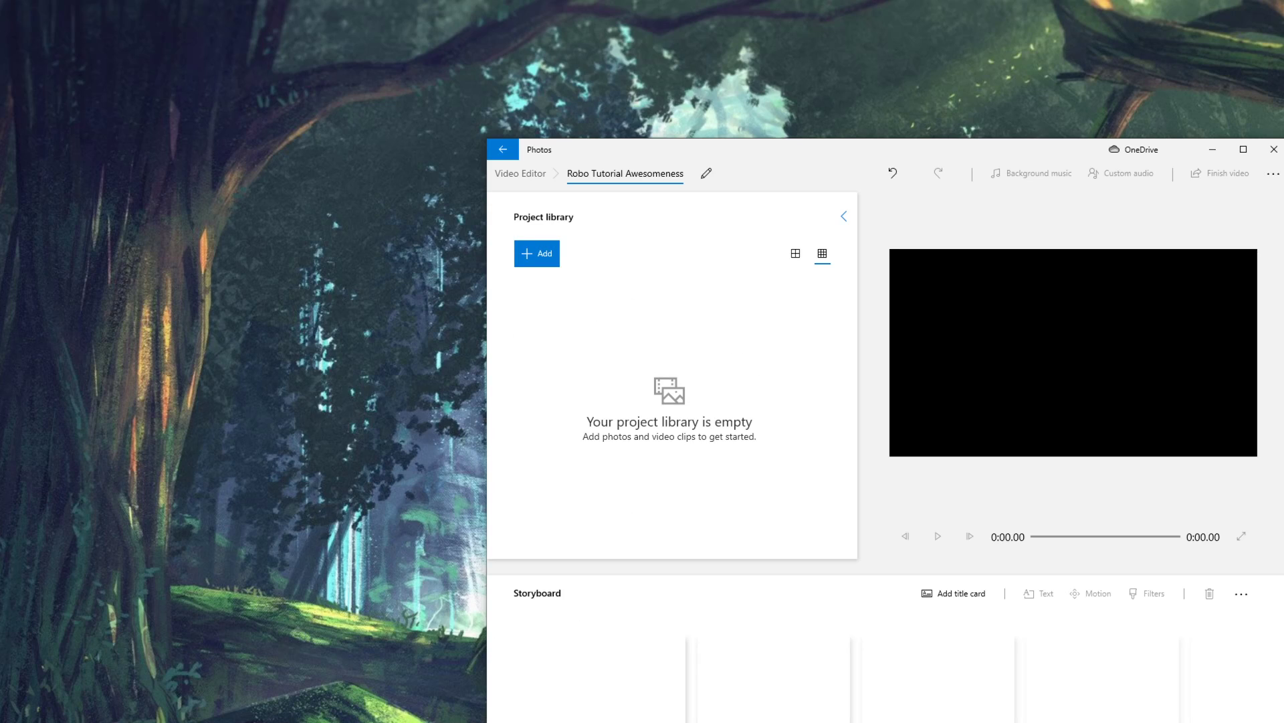
key("alt+Tab")
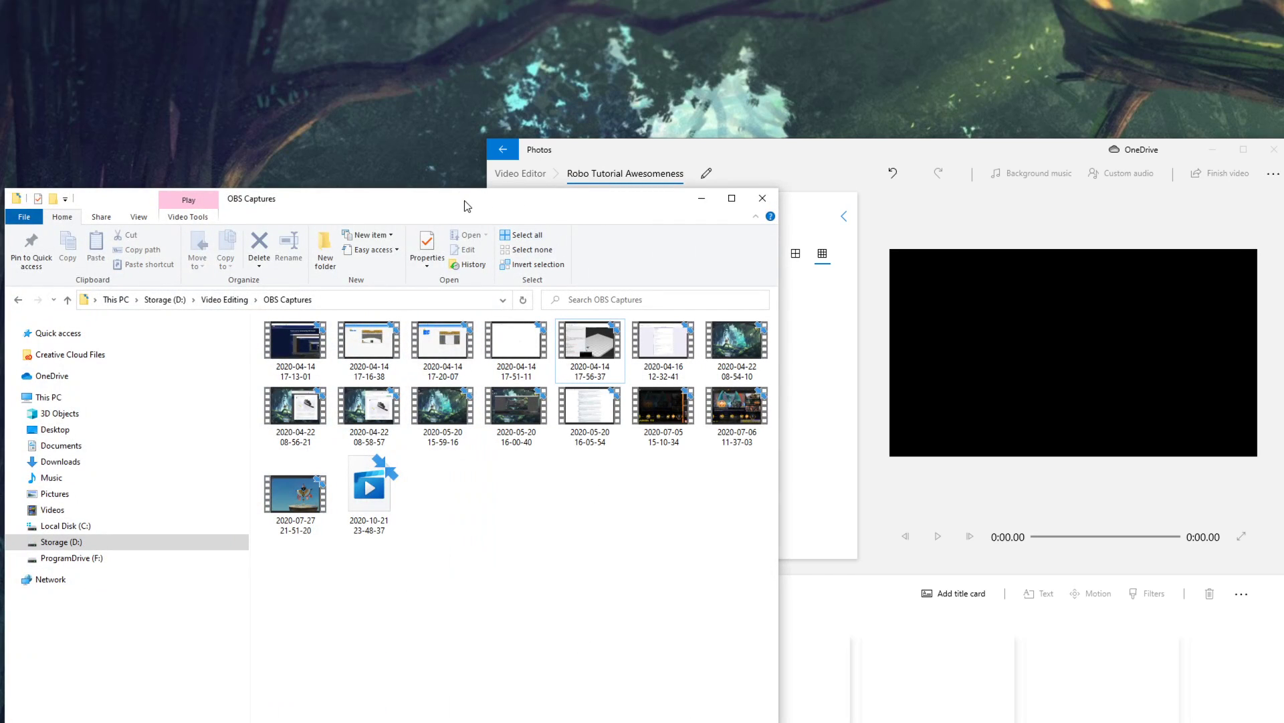
left_click_drag(467, 206, 1124, 380)
left_click_drag(1271, 526, 632, 355)
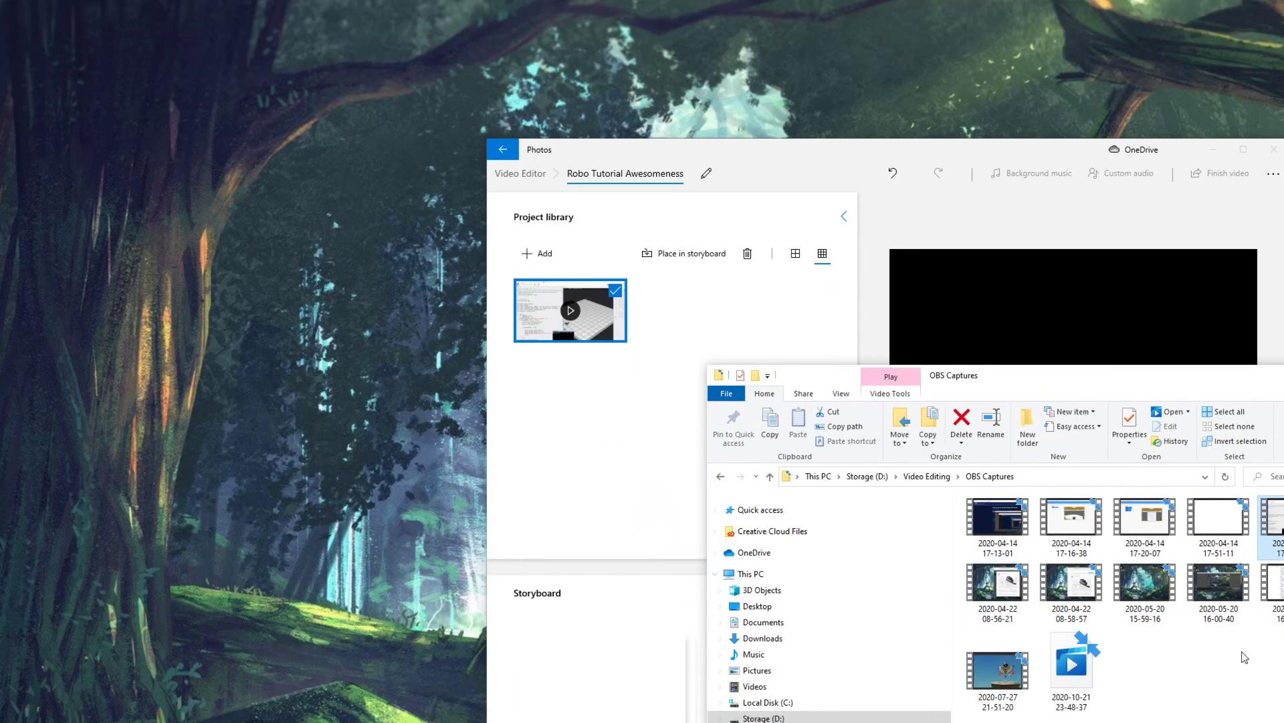
left_click(1281, 655)
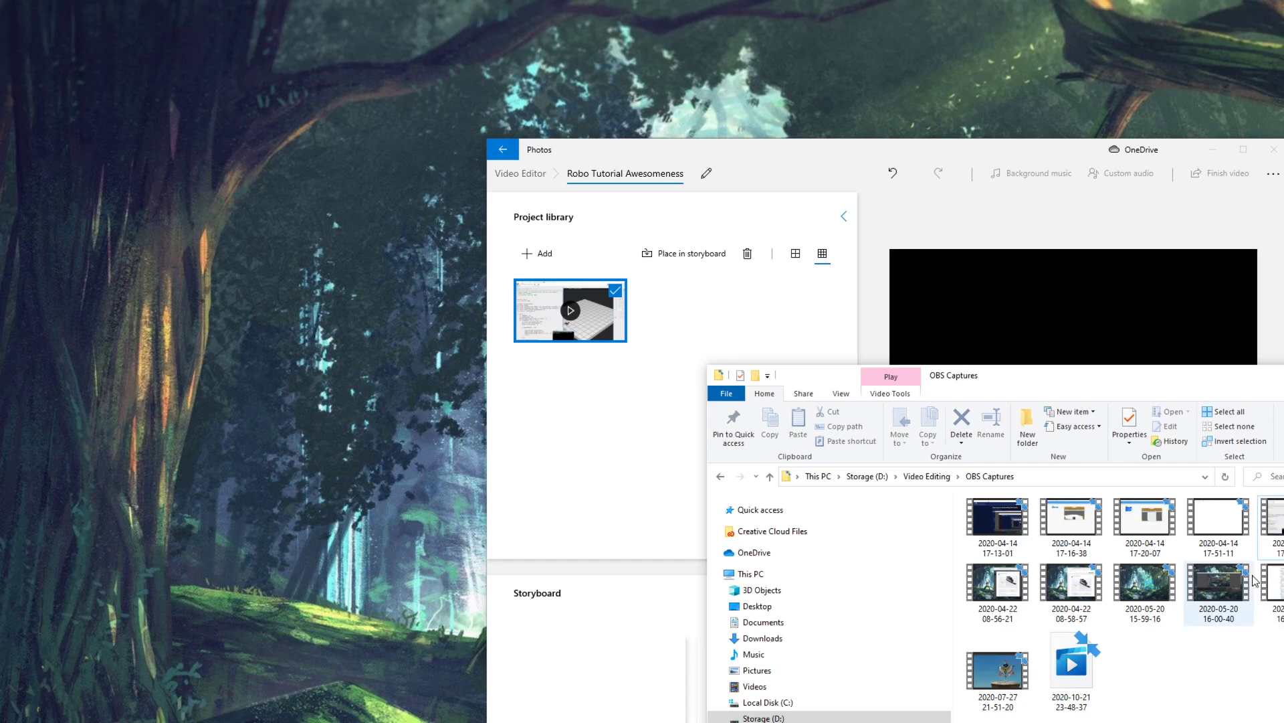
left_click(841, 158)
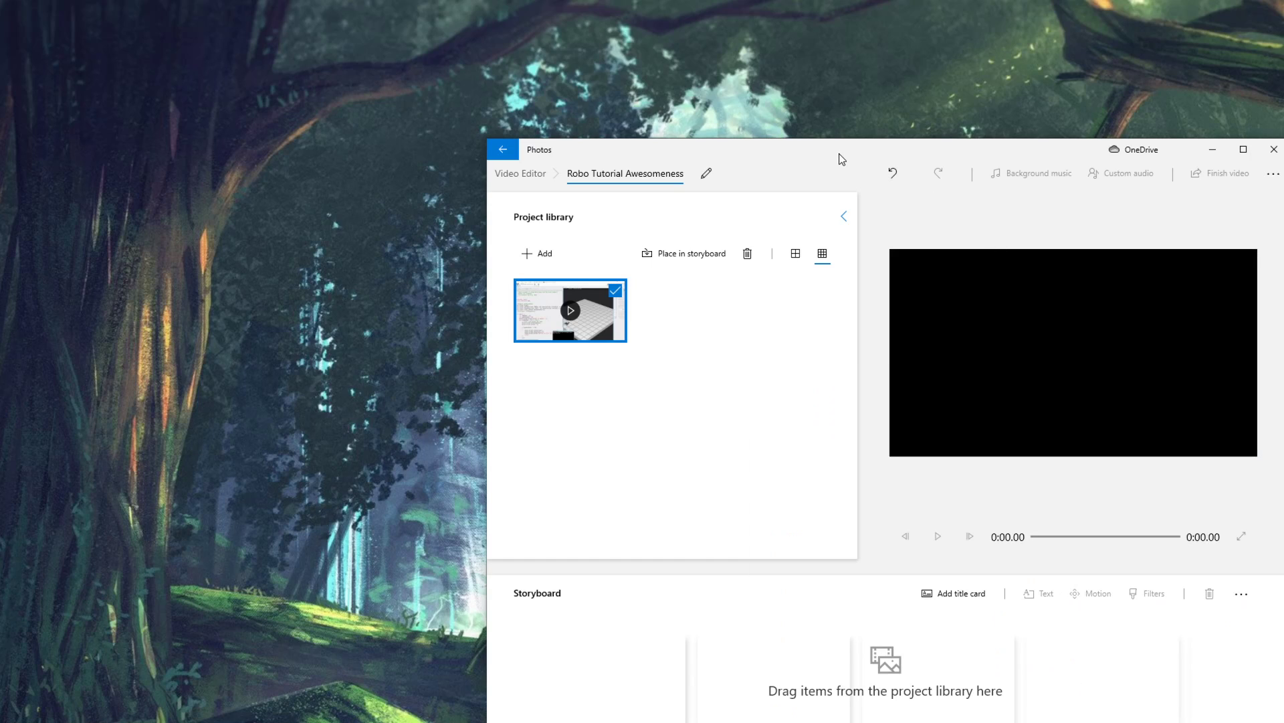
- Place the imported clip from the project library into the first storyboard slot
left_click_drag(823, 165, 692, 123)
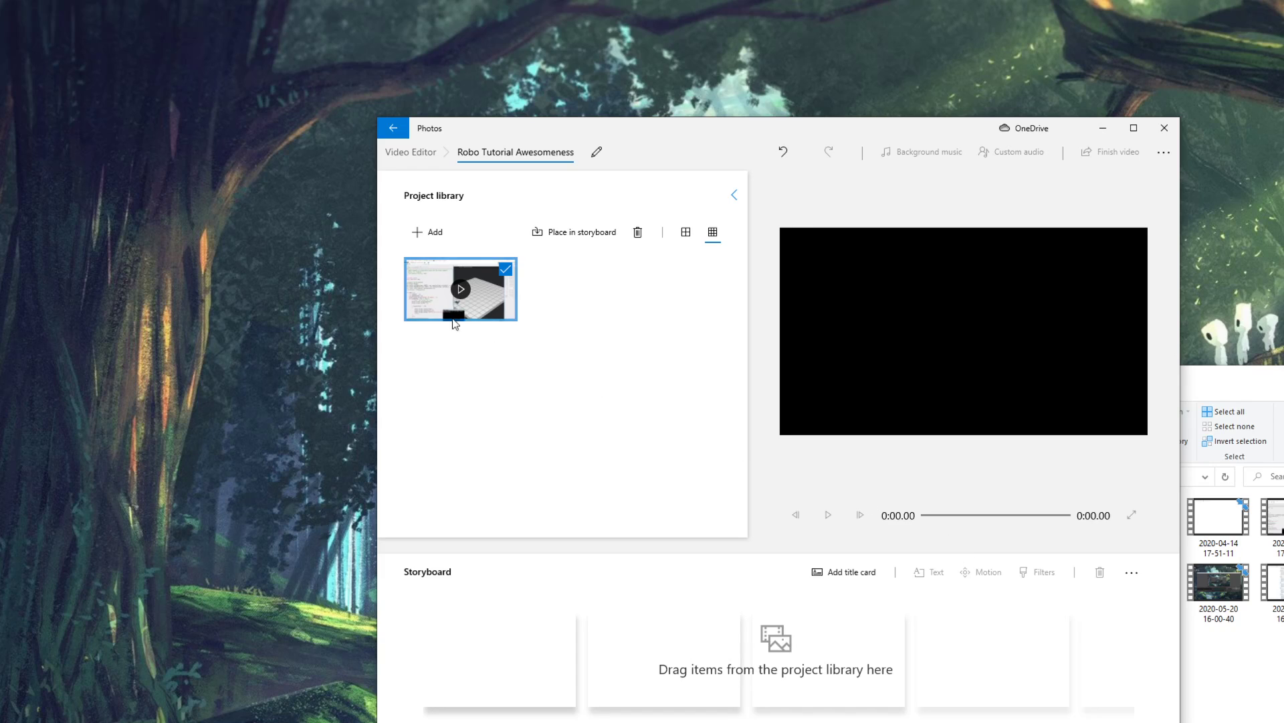
left_click(586, 338)
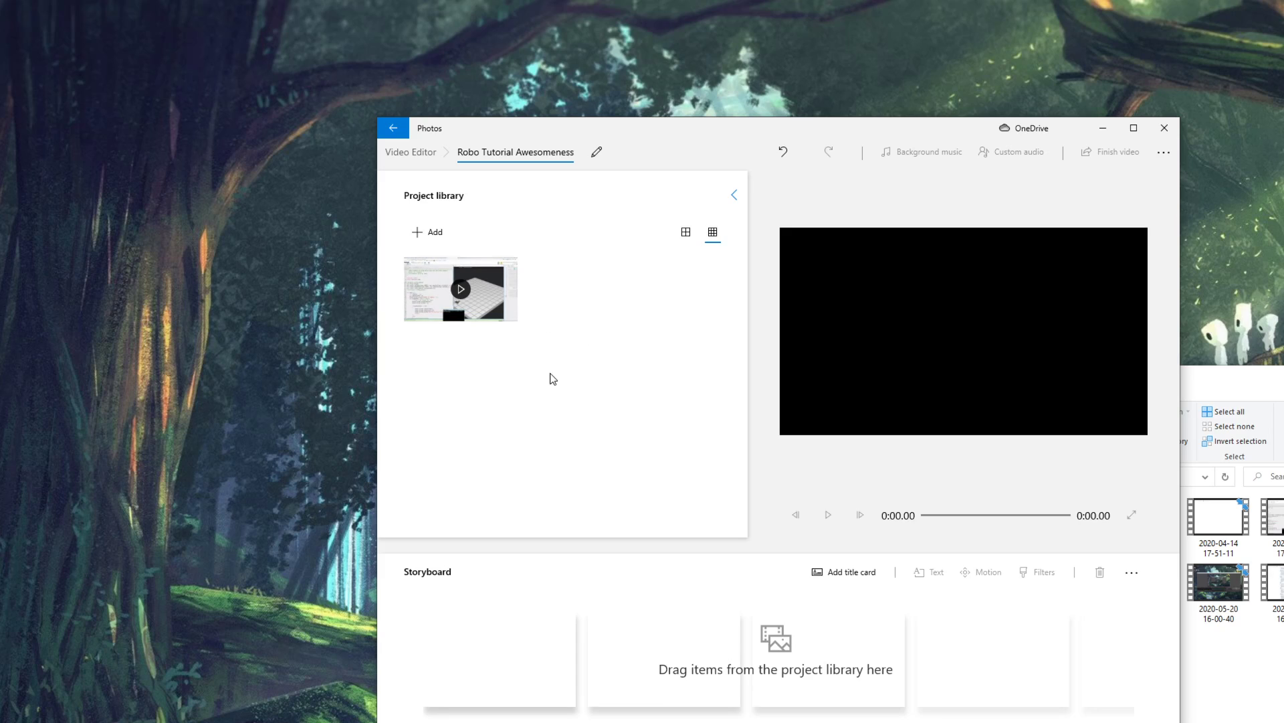
left_click_drag(495, 298, 518, 633)
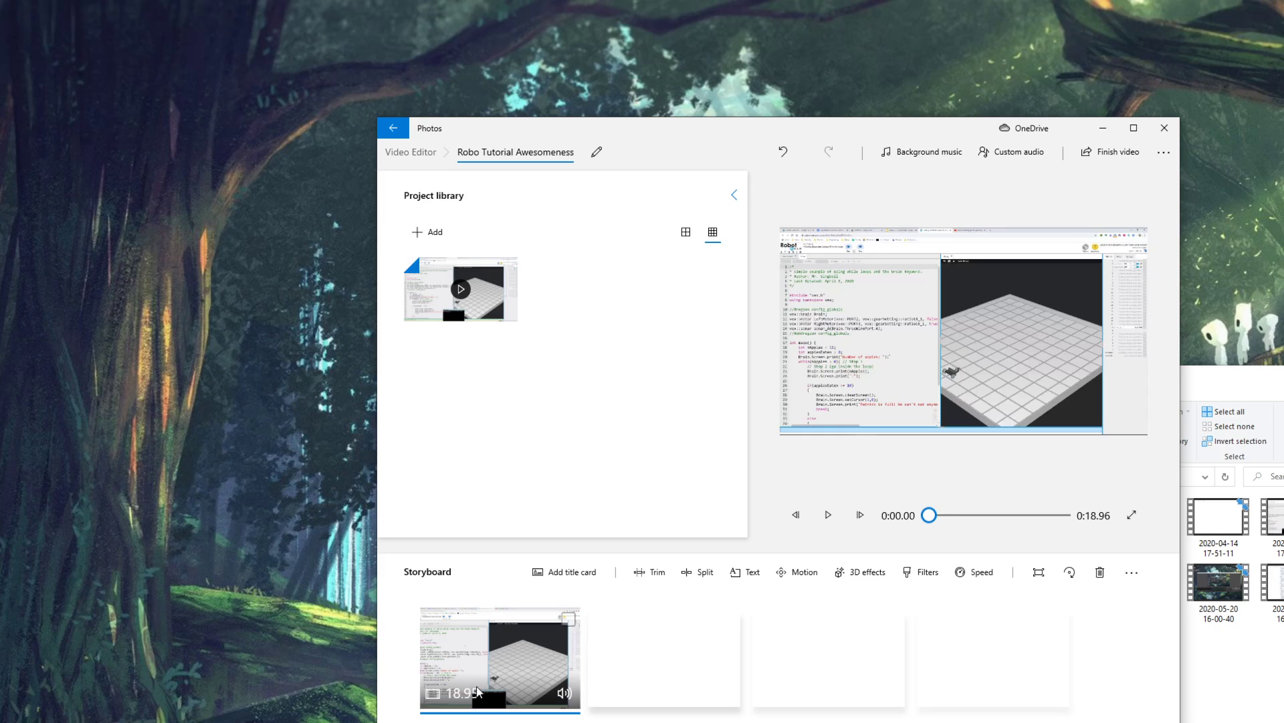
- Trim the storyboard clip to start at about 0:04.73 and end at about 0:10.23
left_click_drag(930, 516, 963, 526)
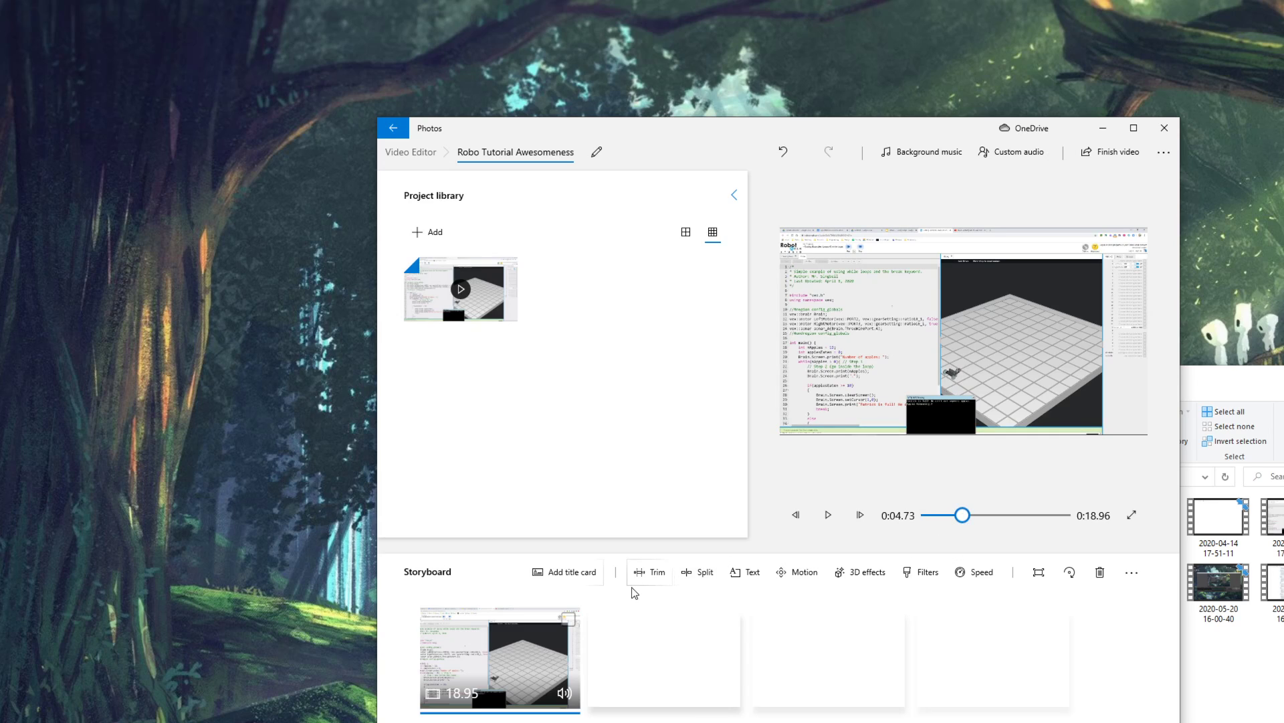
left_click(653, 574)
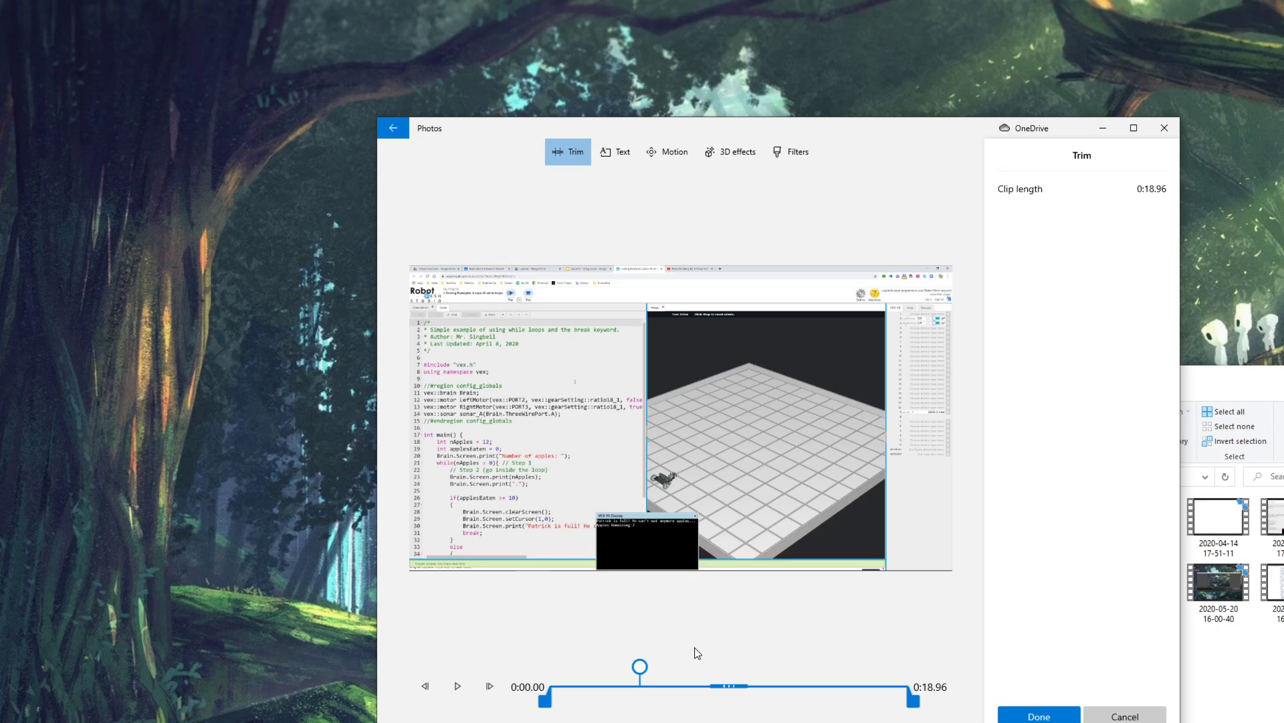
left_click_drag(547, 699, 634, 701)
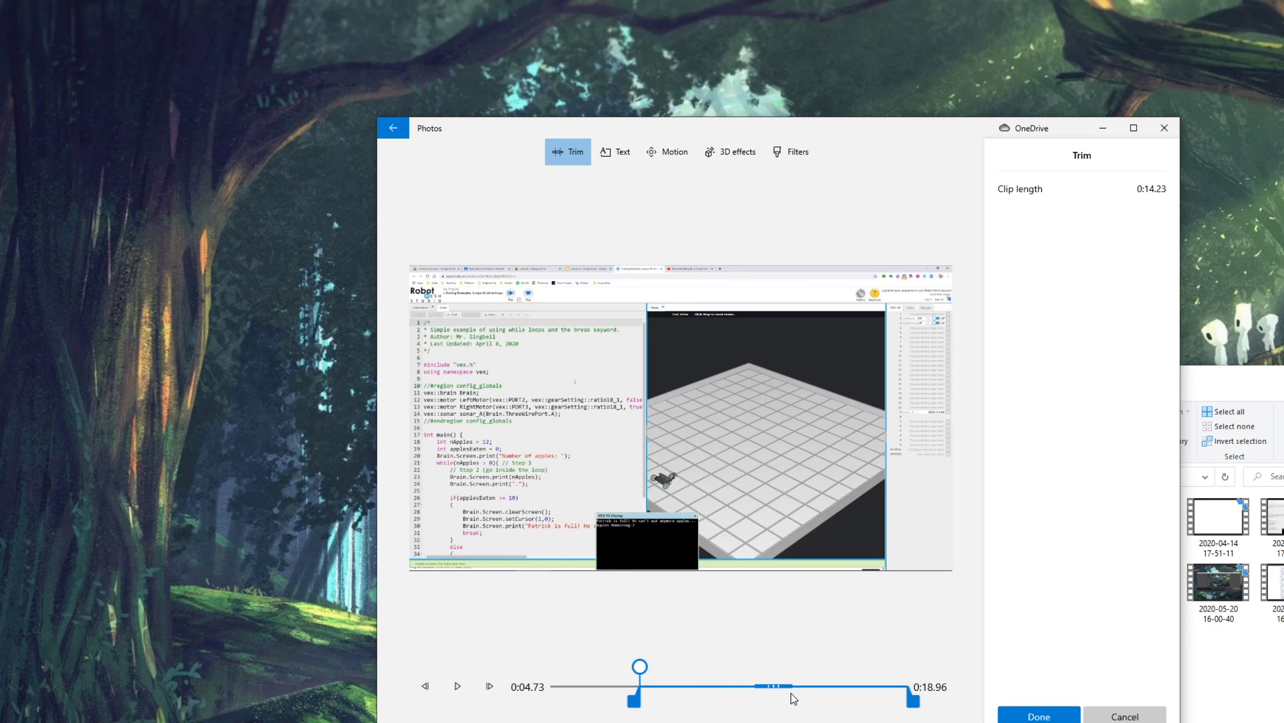
left_click_drag(914, 700, 746, 668)
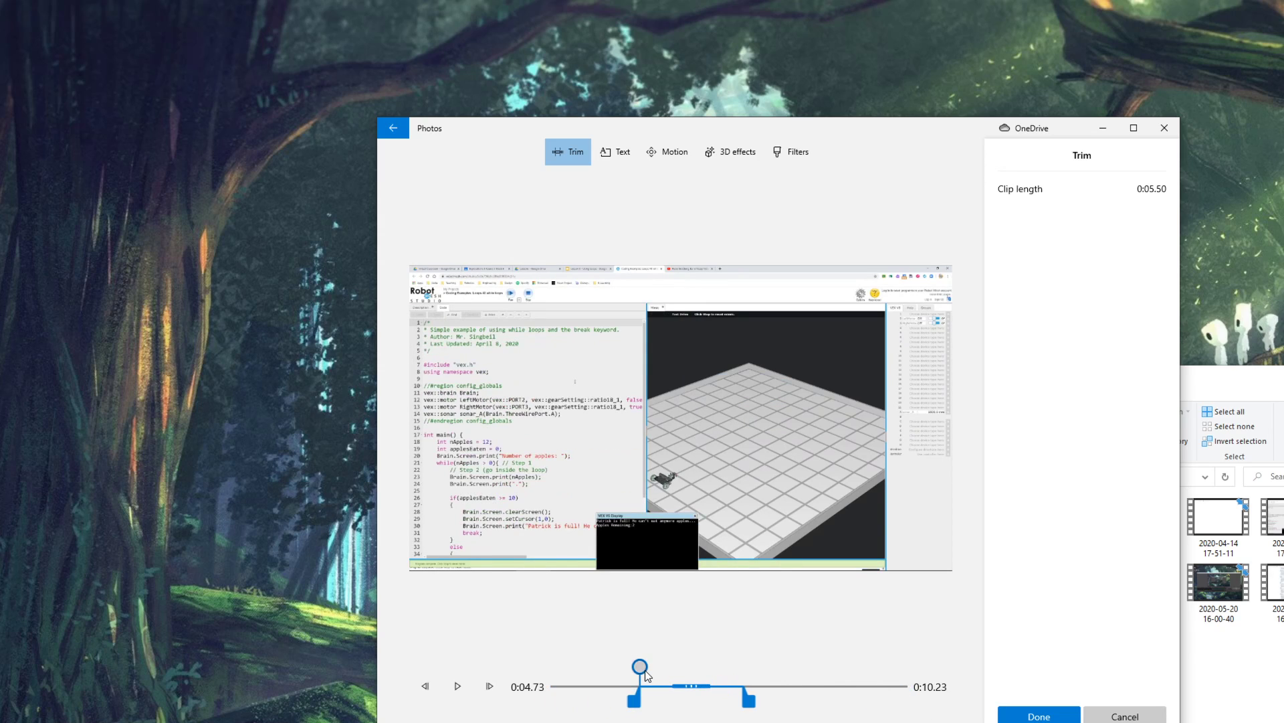
left_click_drag(645, 669, 738, 681)
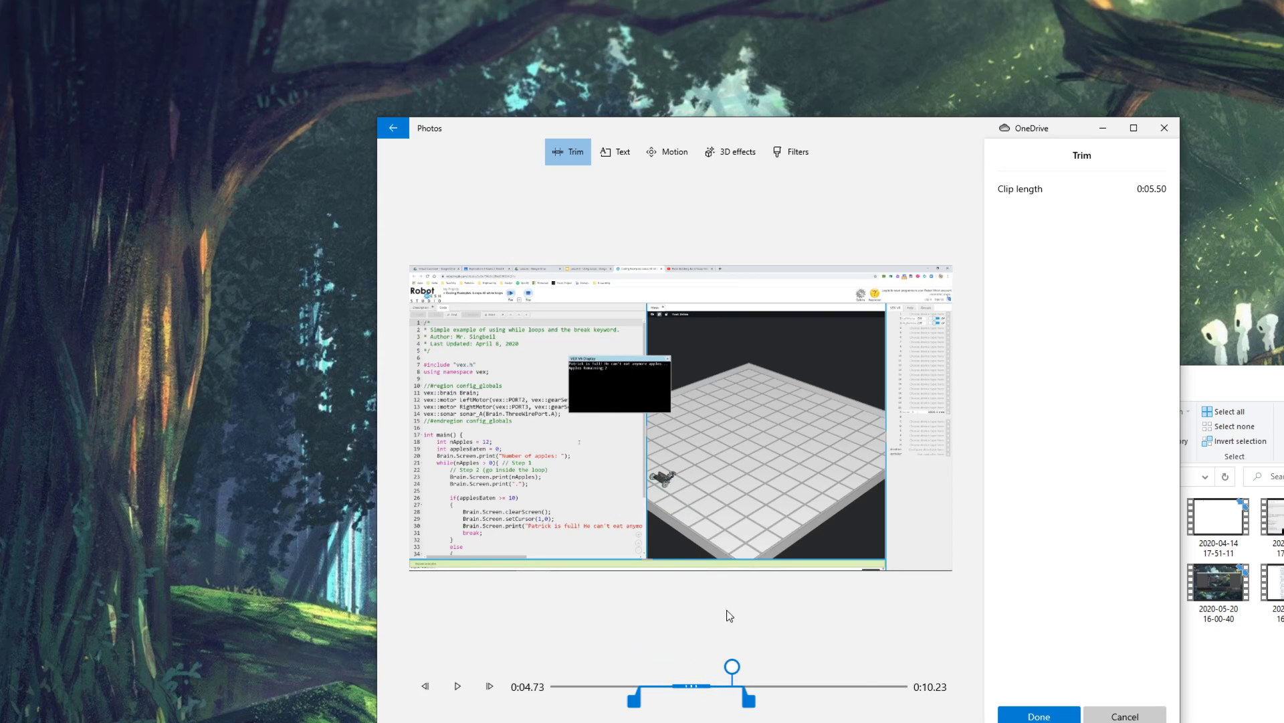
left_click(1034, 717)
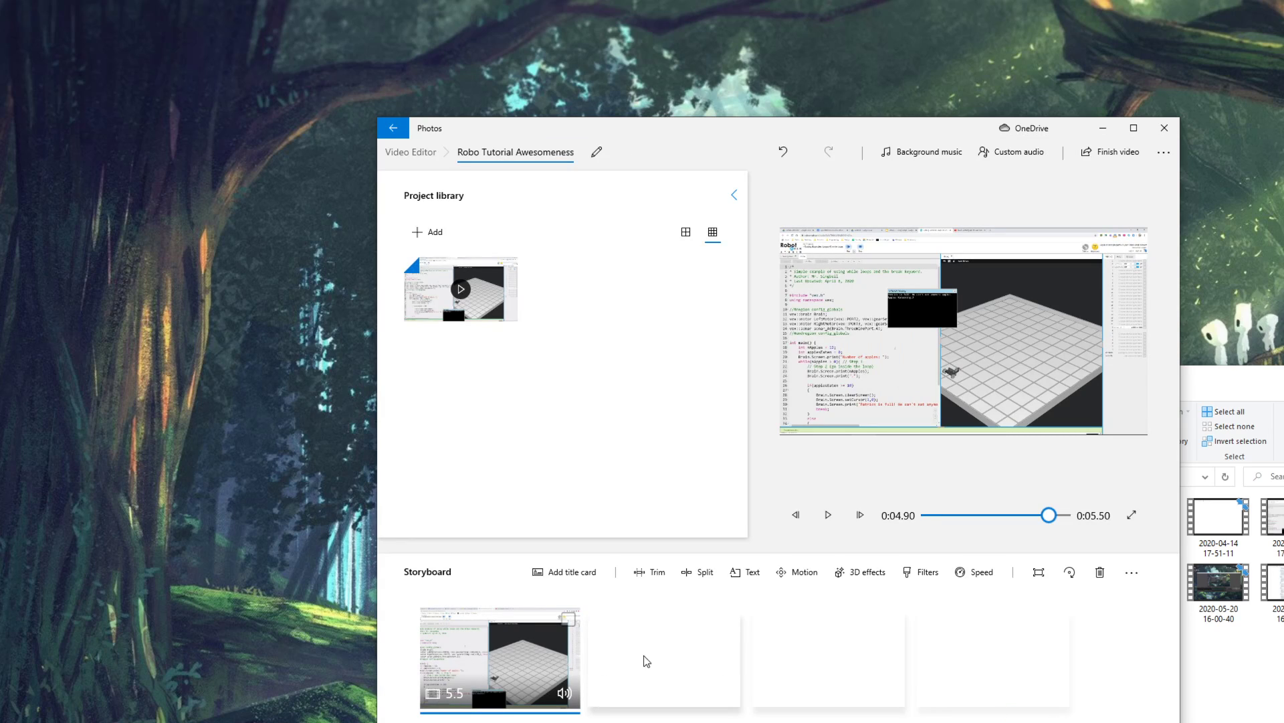
- Add the text "Cool Video!!!" to the clip in the Joy animated style
left_click(965, 574)
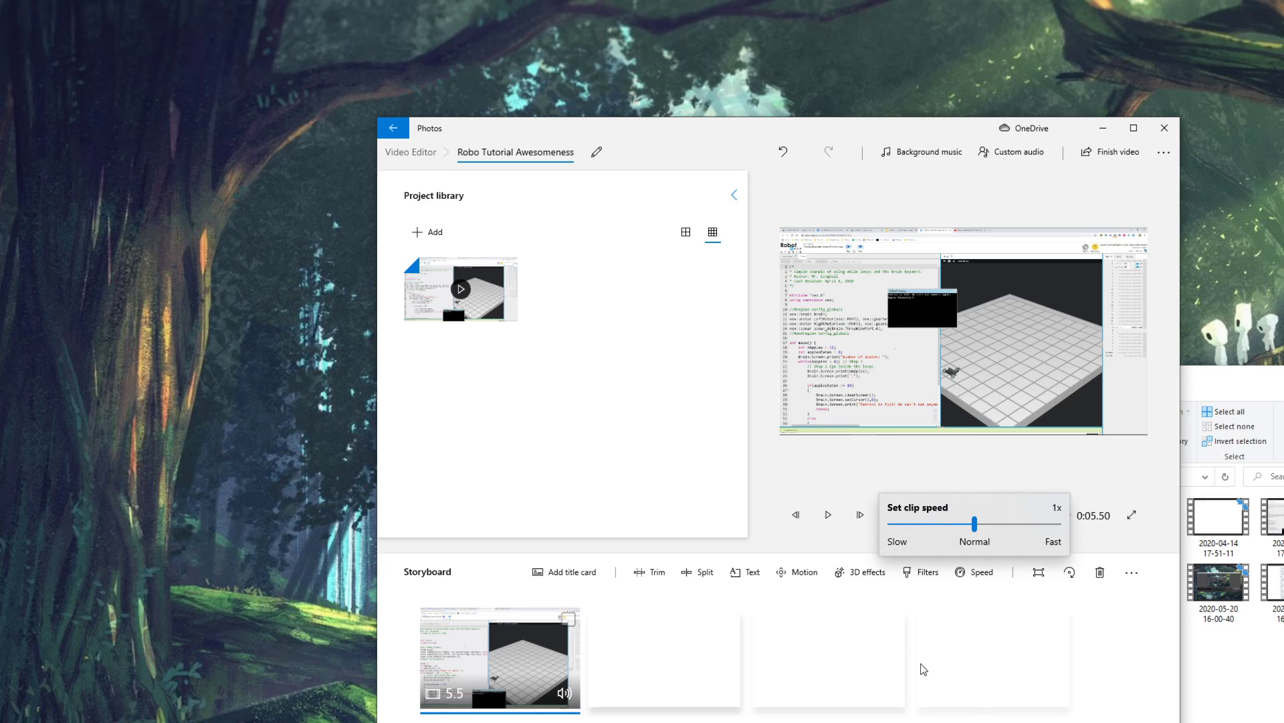
left_click(758, 600)
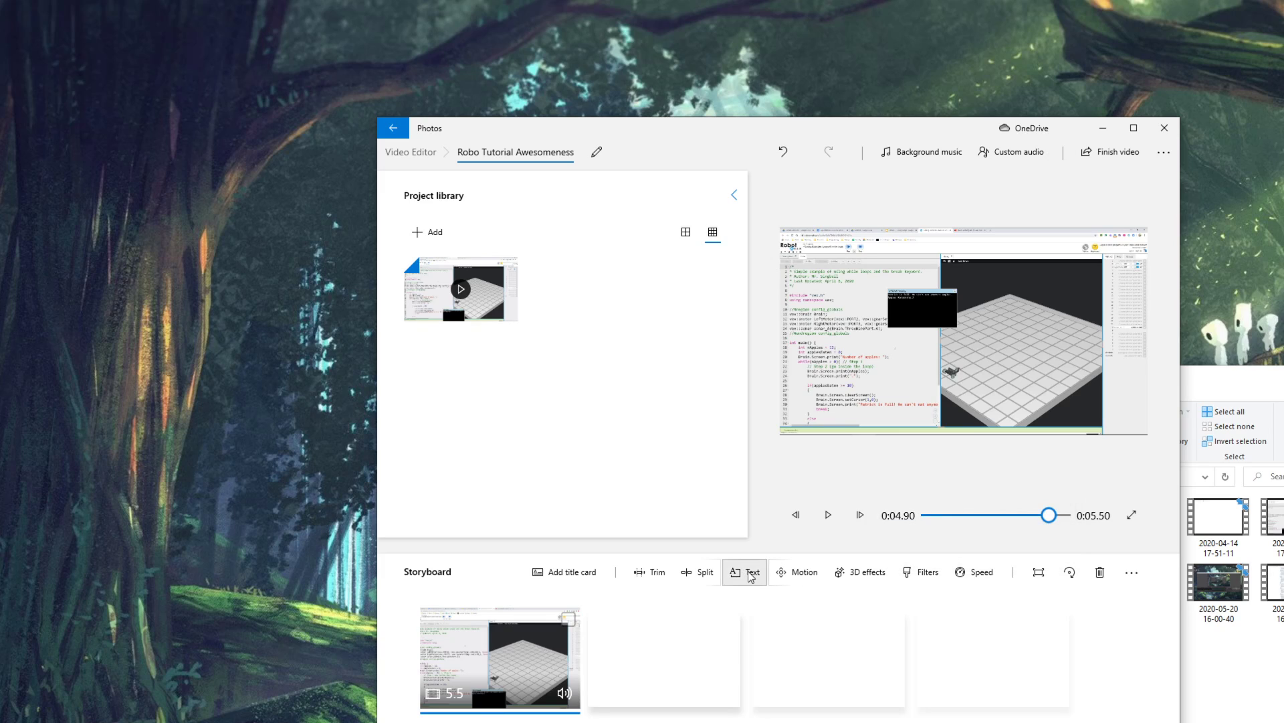
left_click(747, 572)
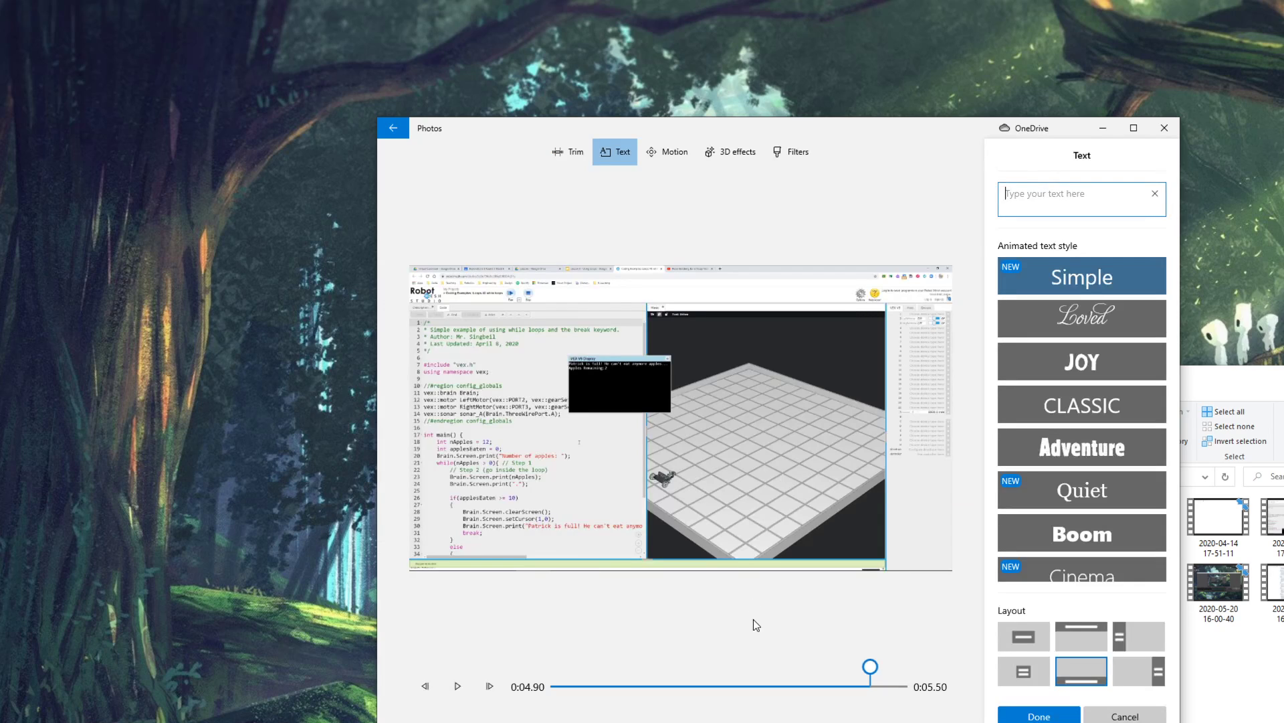
left_click(1087, 355)
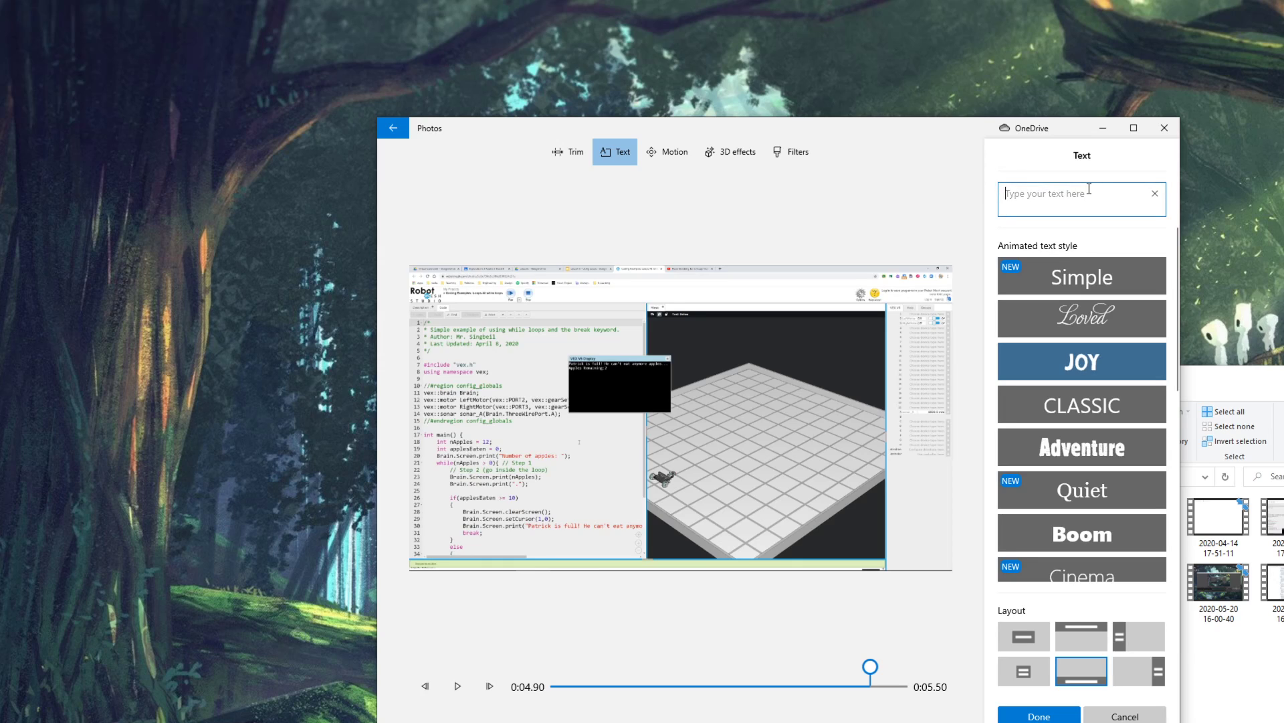
type("Cool Video!")
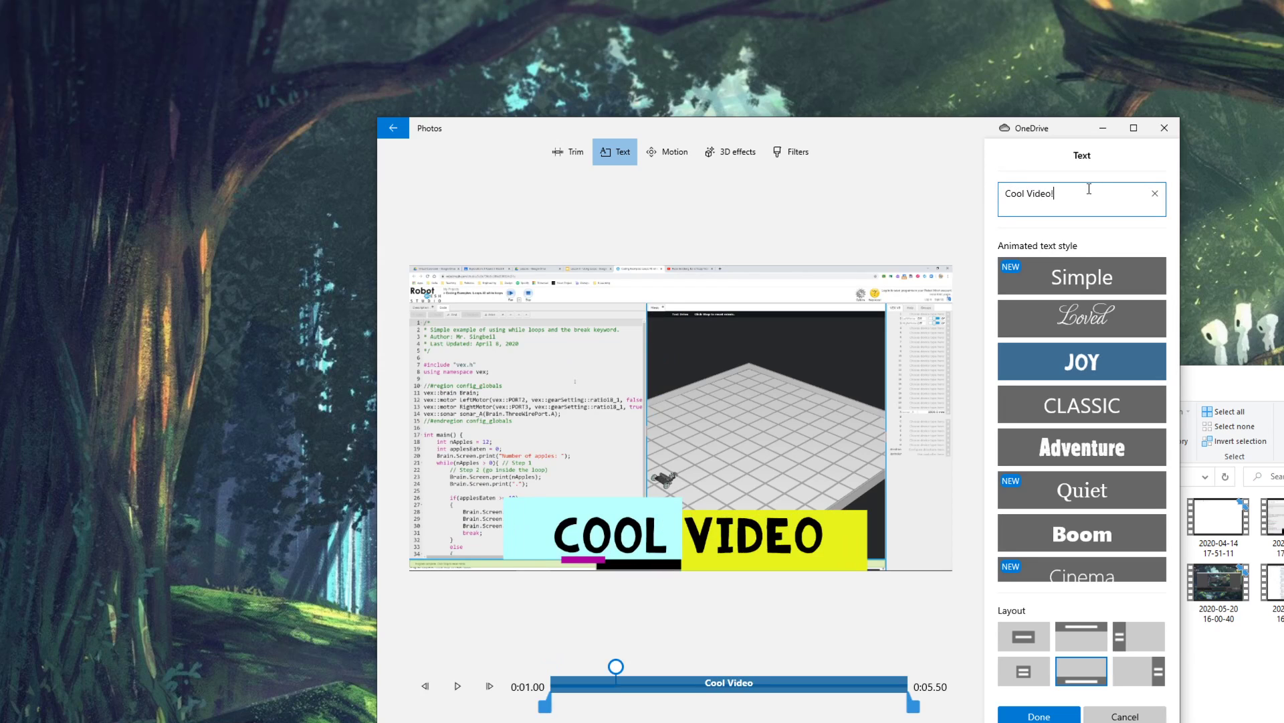
type("!!")
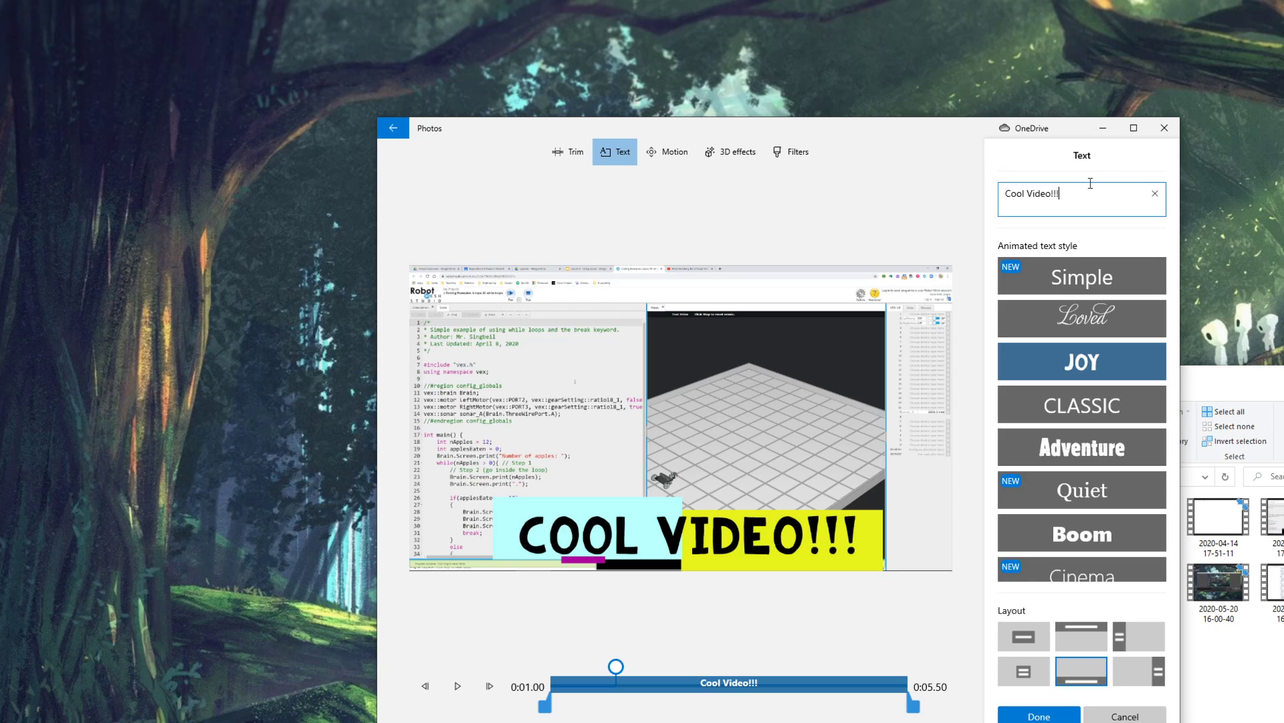
- Try several layouts for the "Cool Video!!!" text and apply the one aligned to the right side of the frame
left_click(1040, 716)
left_click(1084, 636)
left_click(1022, 662)
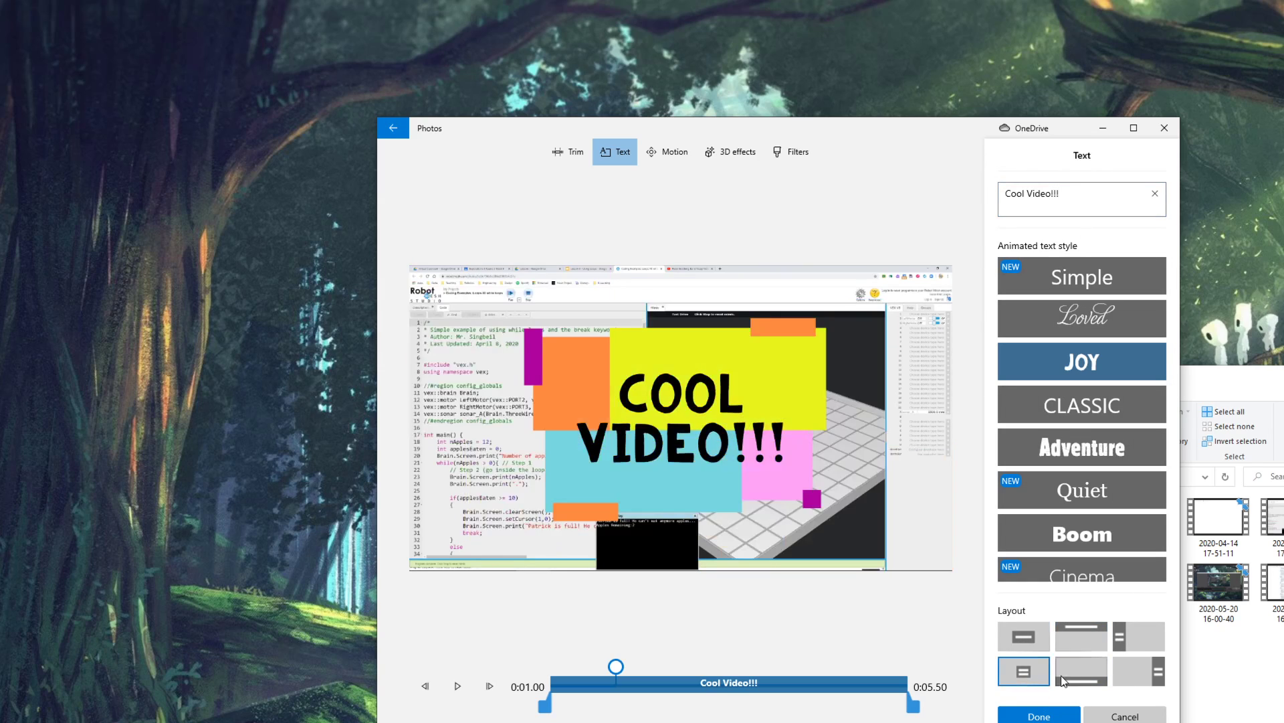
left_click(1126, 679)
left_click(1039, 714)
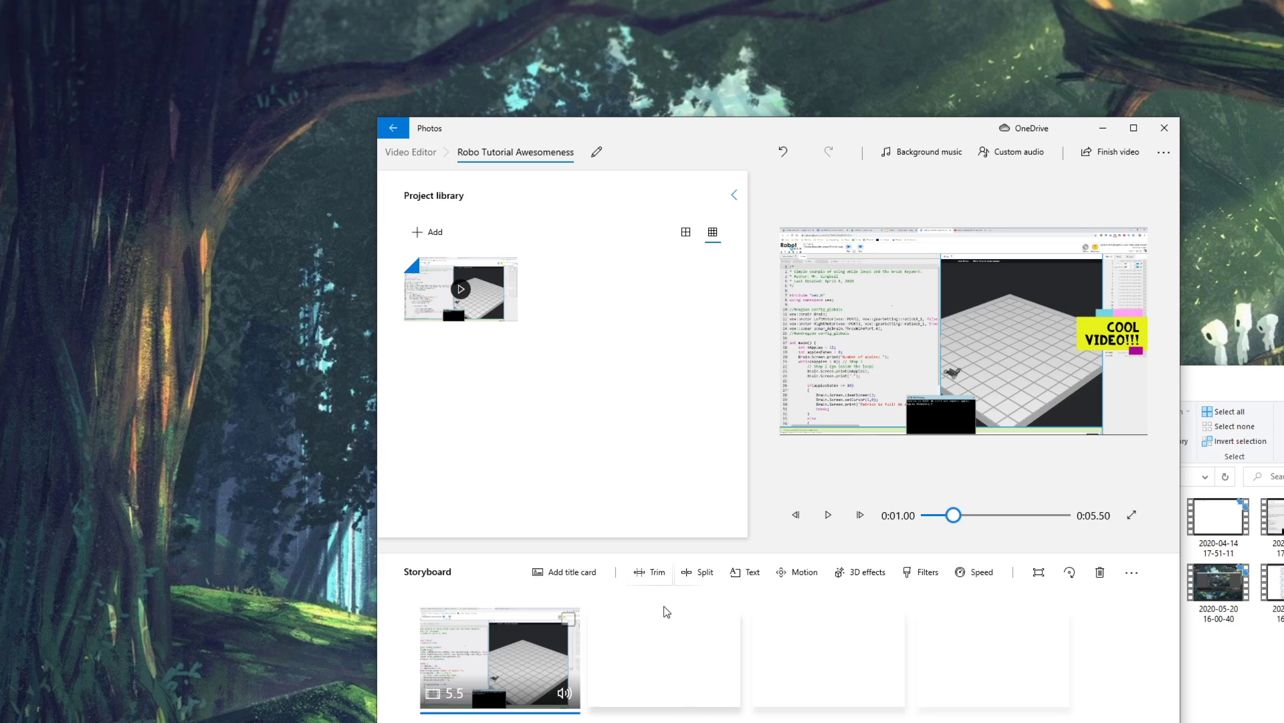
- Insert a title card ahead of the clip, and undo the insertion
left_click(573, 580)
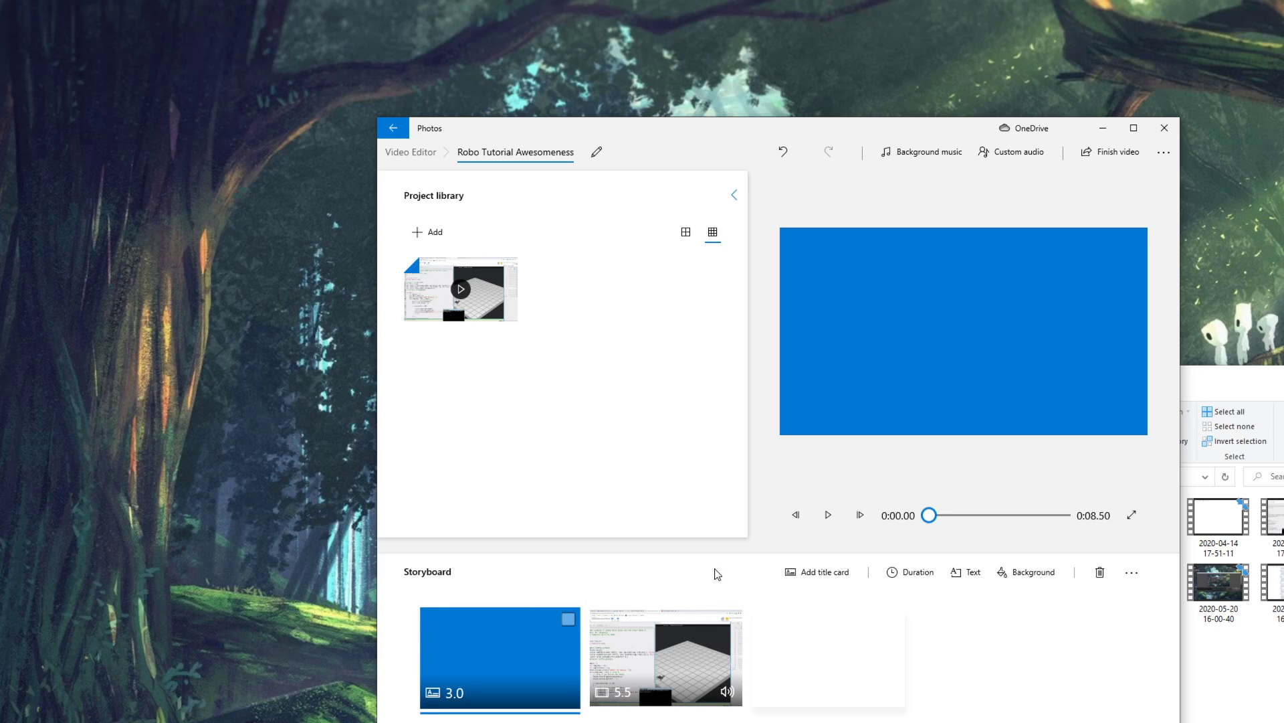
key("ctrl+z")
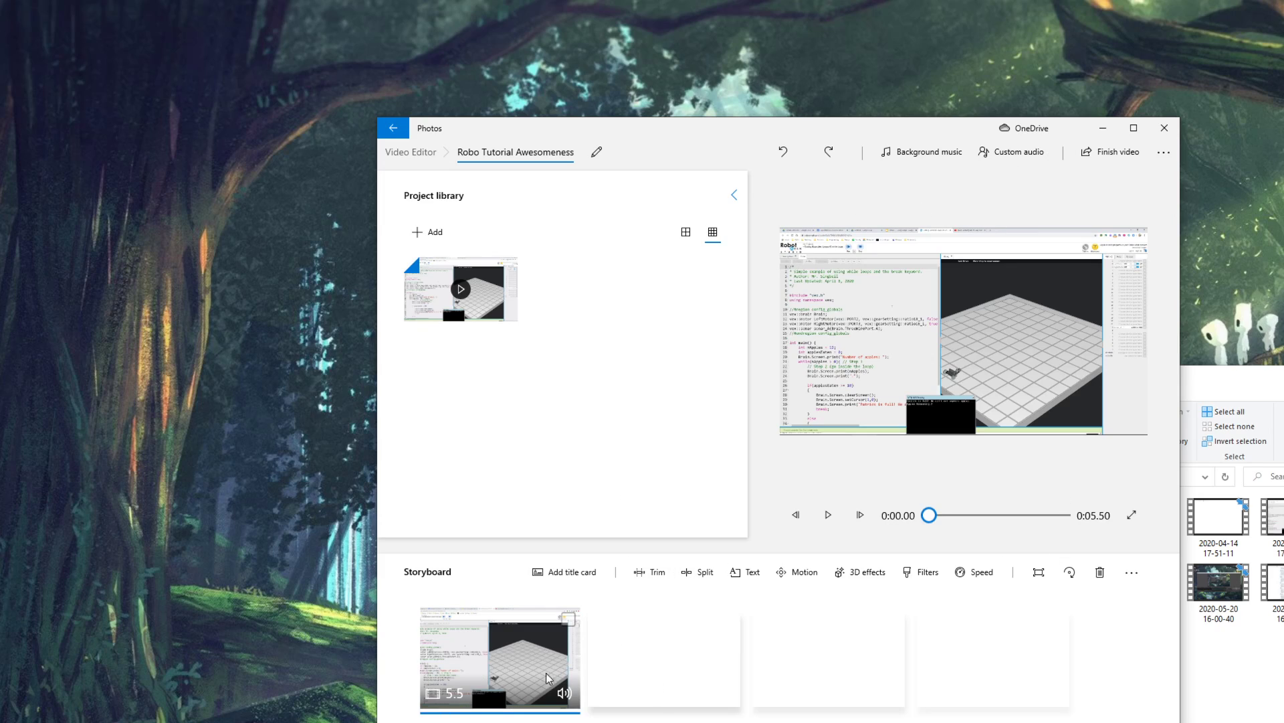
- Browse the built-in background music tracks without choosing one
left_click_drag(864, 127, 653, 157)
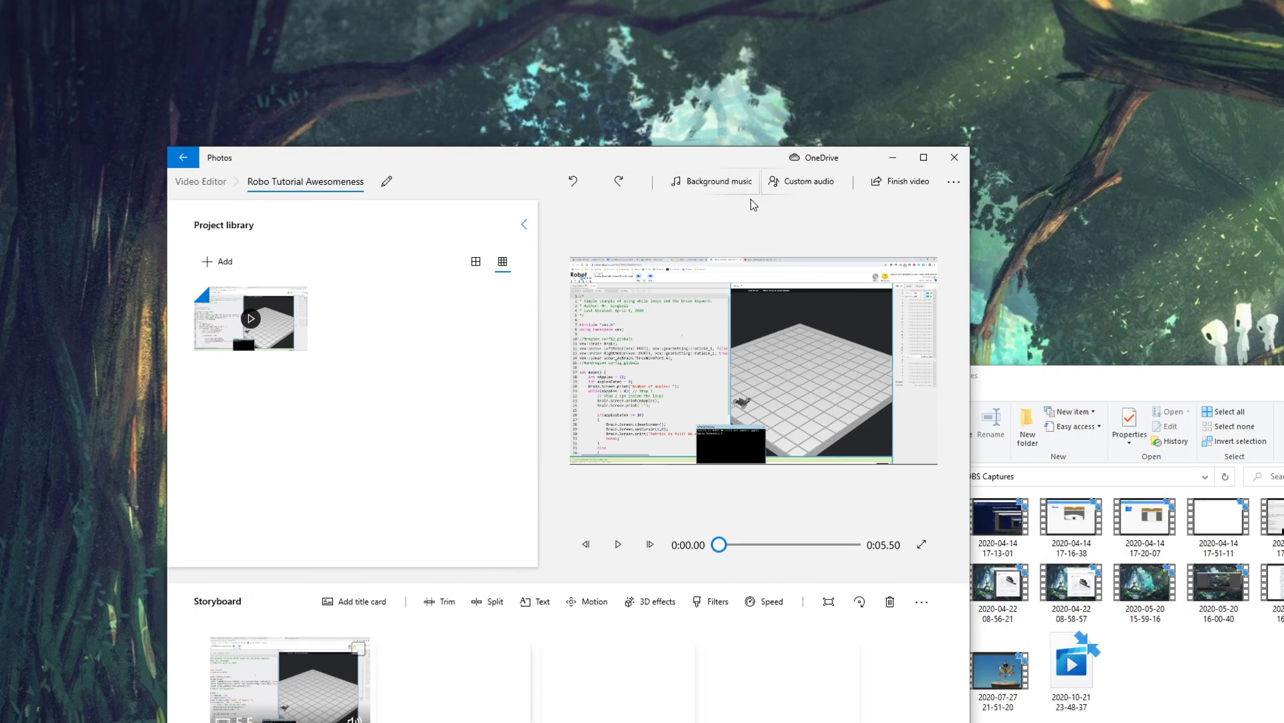
left_click(693, 186)
scroll(513, 440, "down", 1)
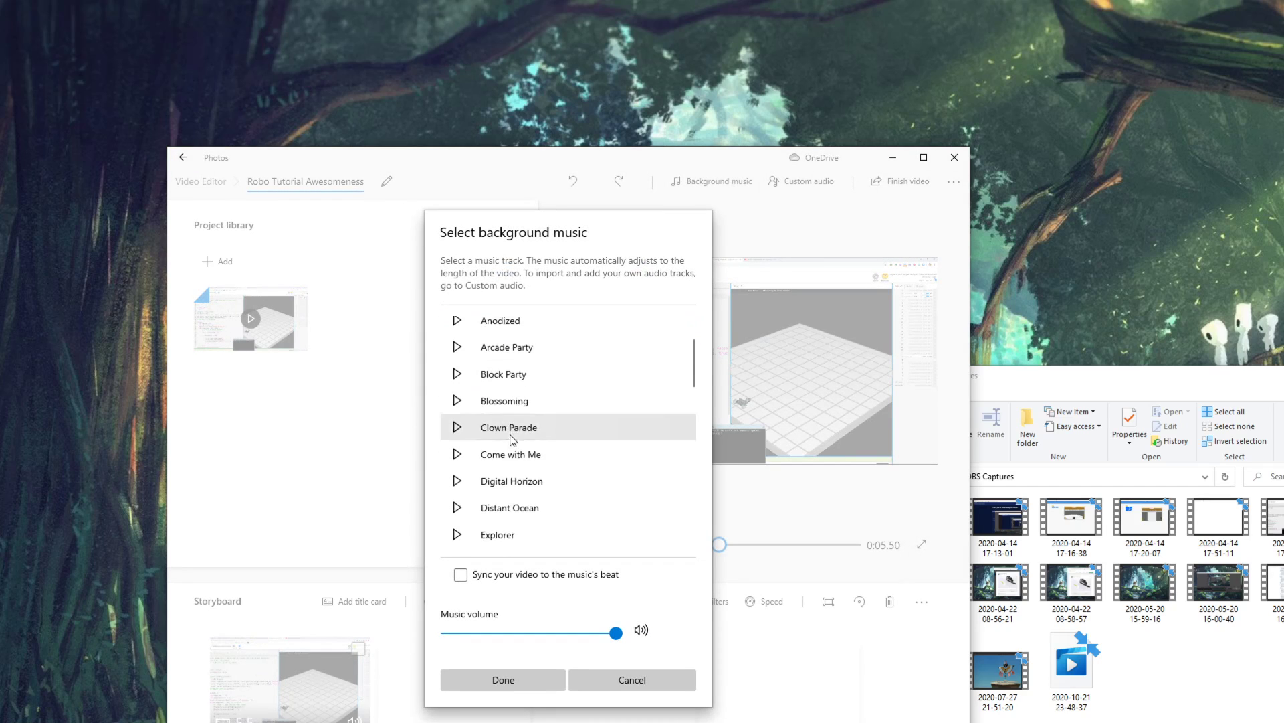
scroll(512, 439, "down", 6)
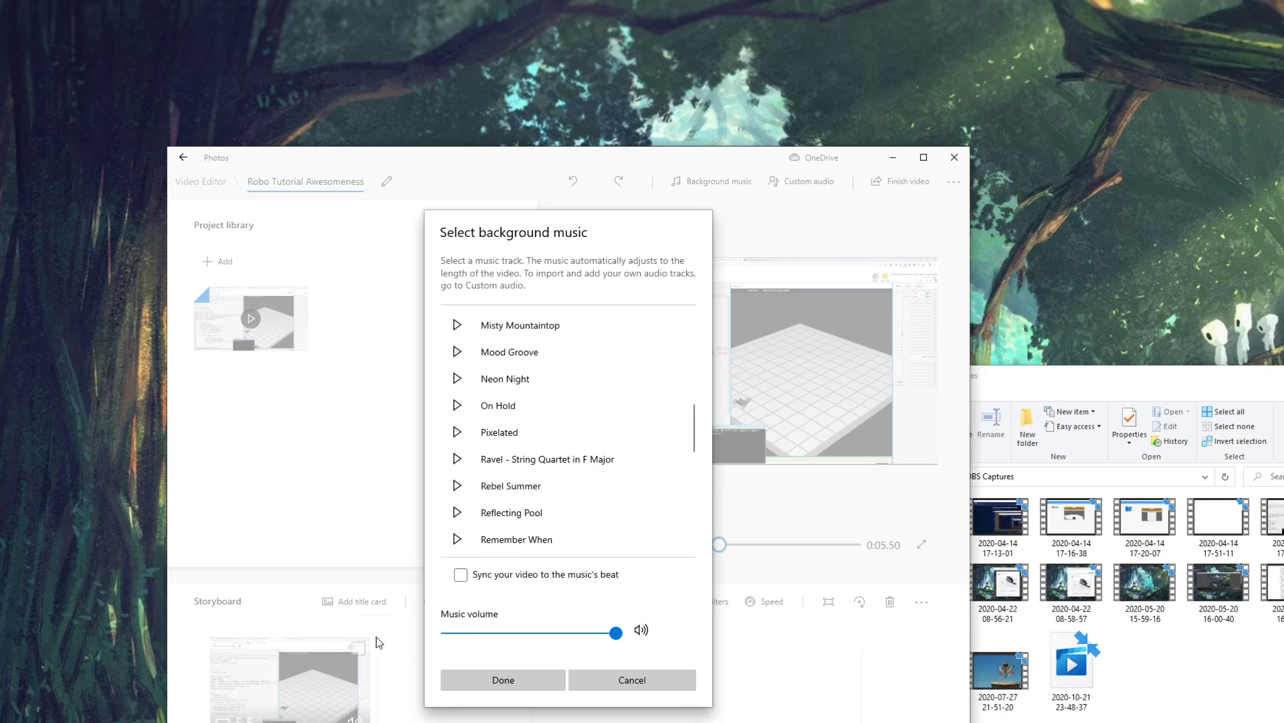
left_click(646, 687)
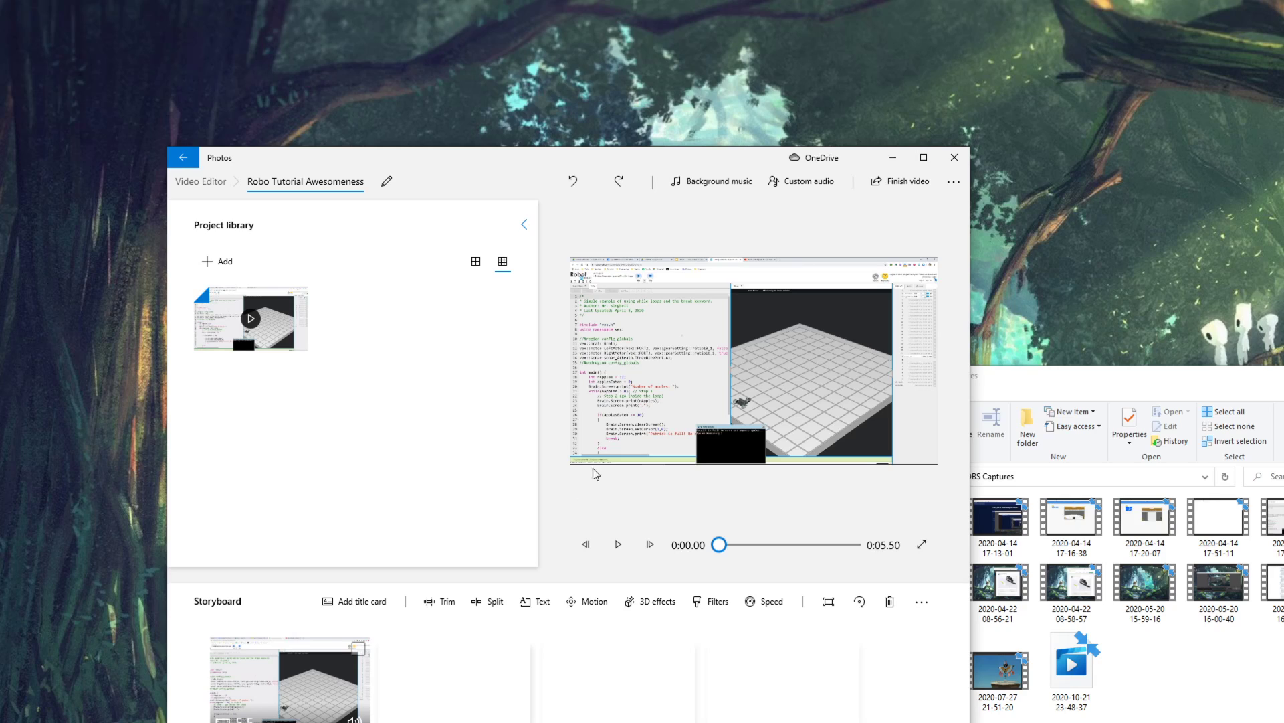
- Add the file "Robotics - Intro to Coding Challenges" from the Videos folder as a custom audio track
left_click(803, 192)
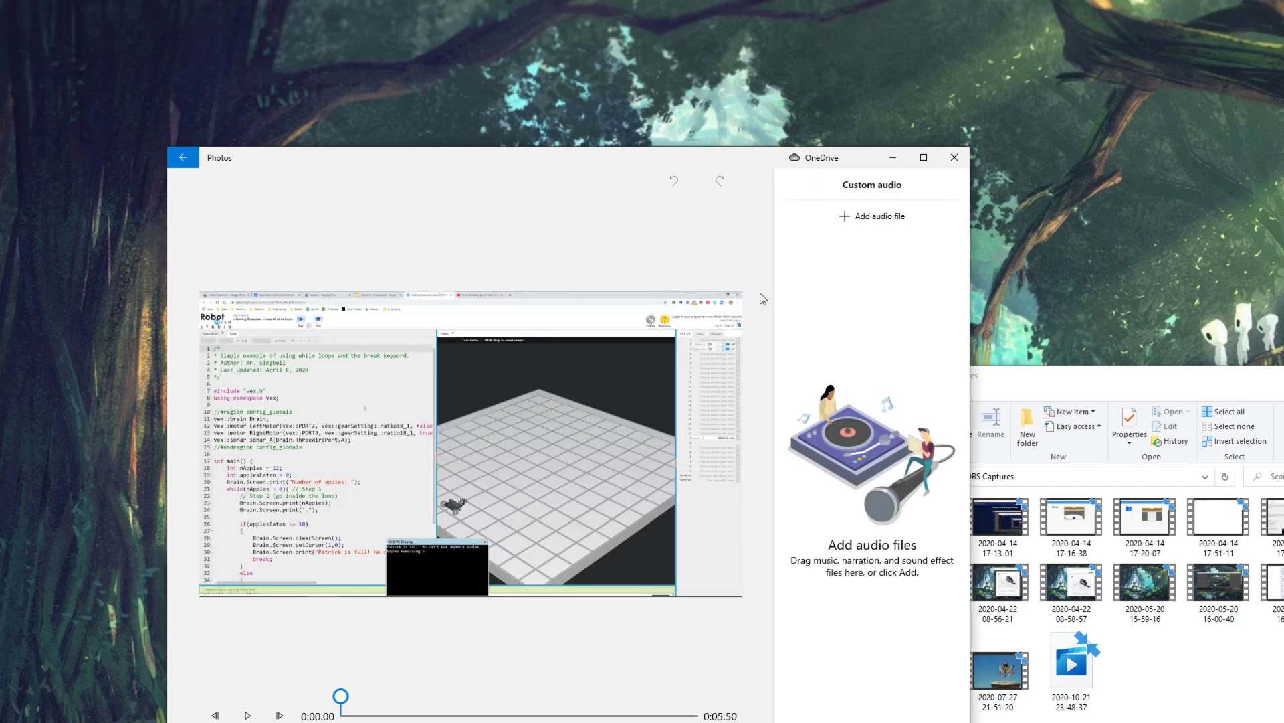
left_click(873, 216)
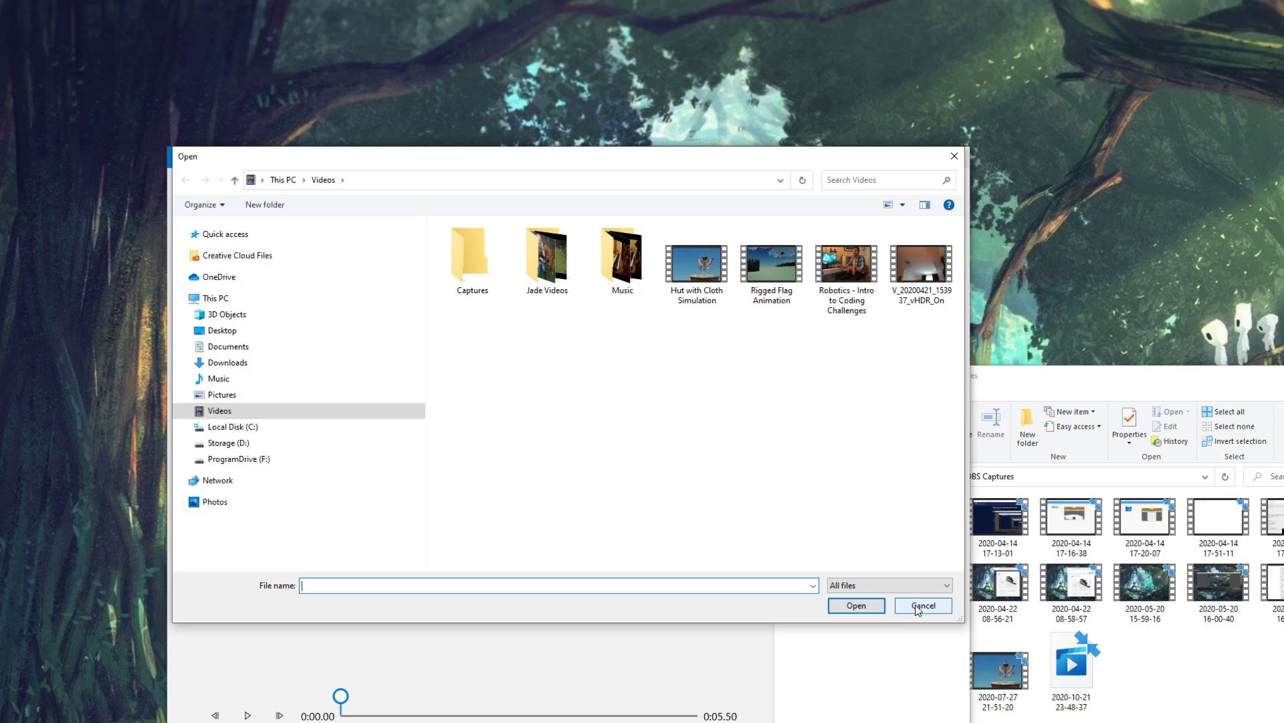
left_click(922, 607)
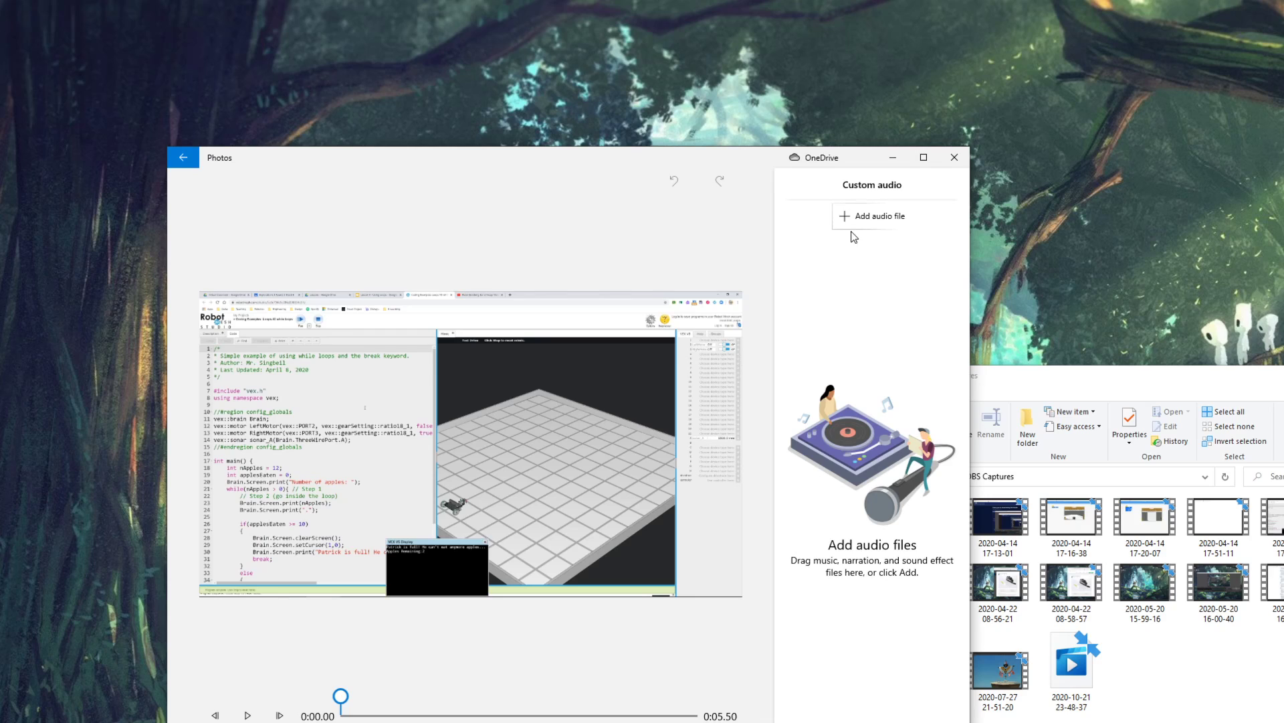
left_click(863, 217)
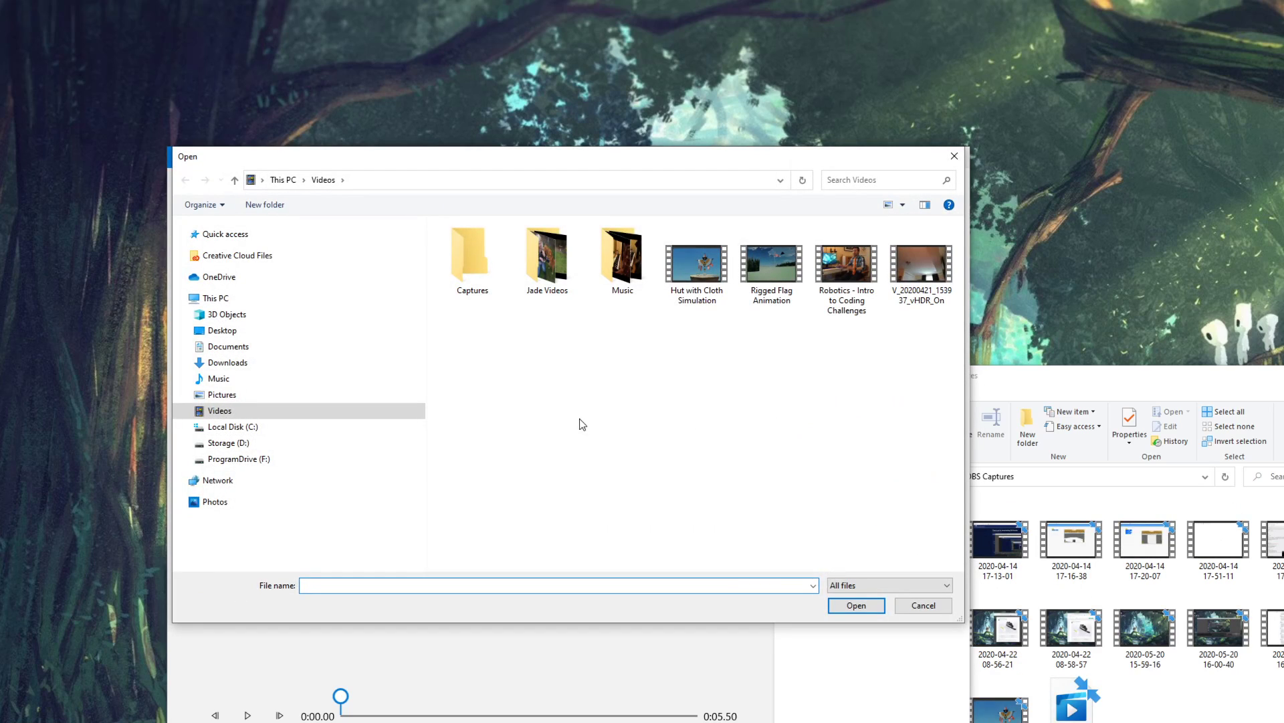
left_click(859, 285)
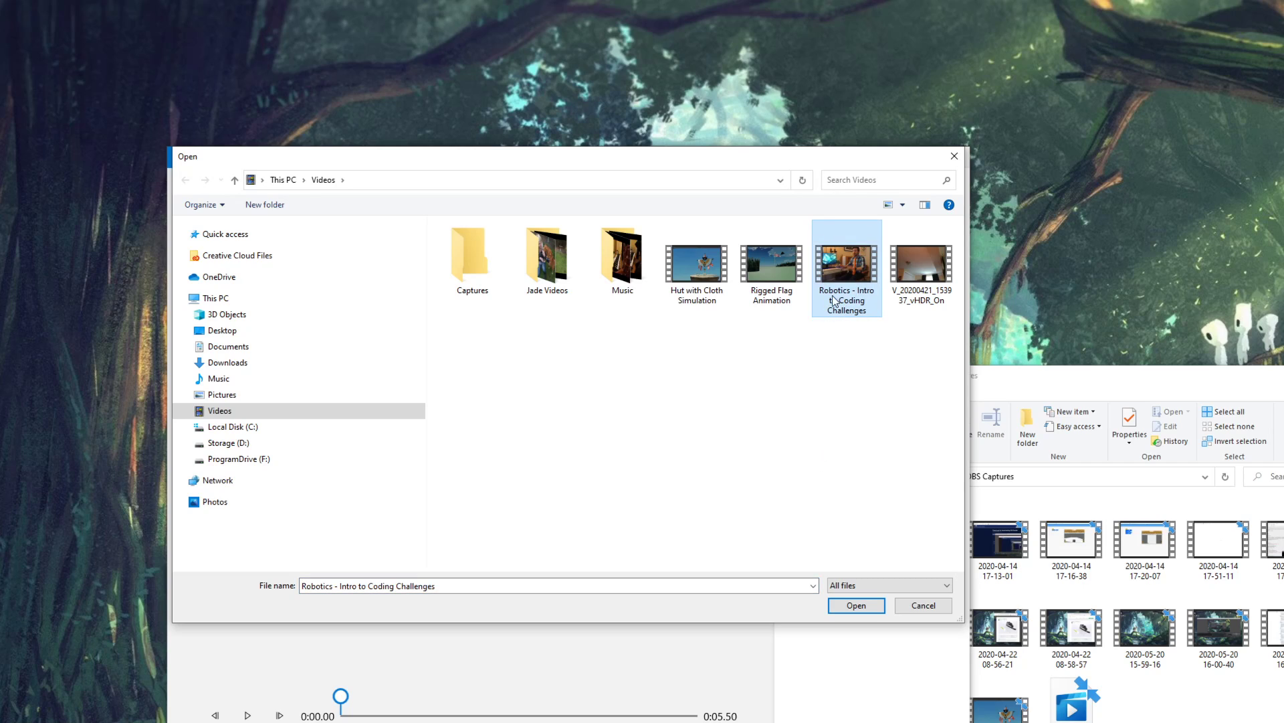
left_click(859, 605)
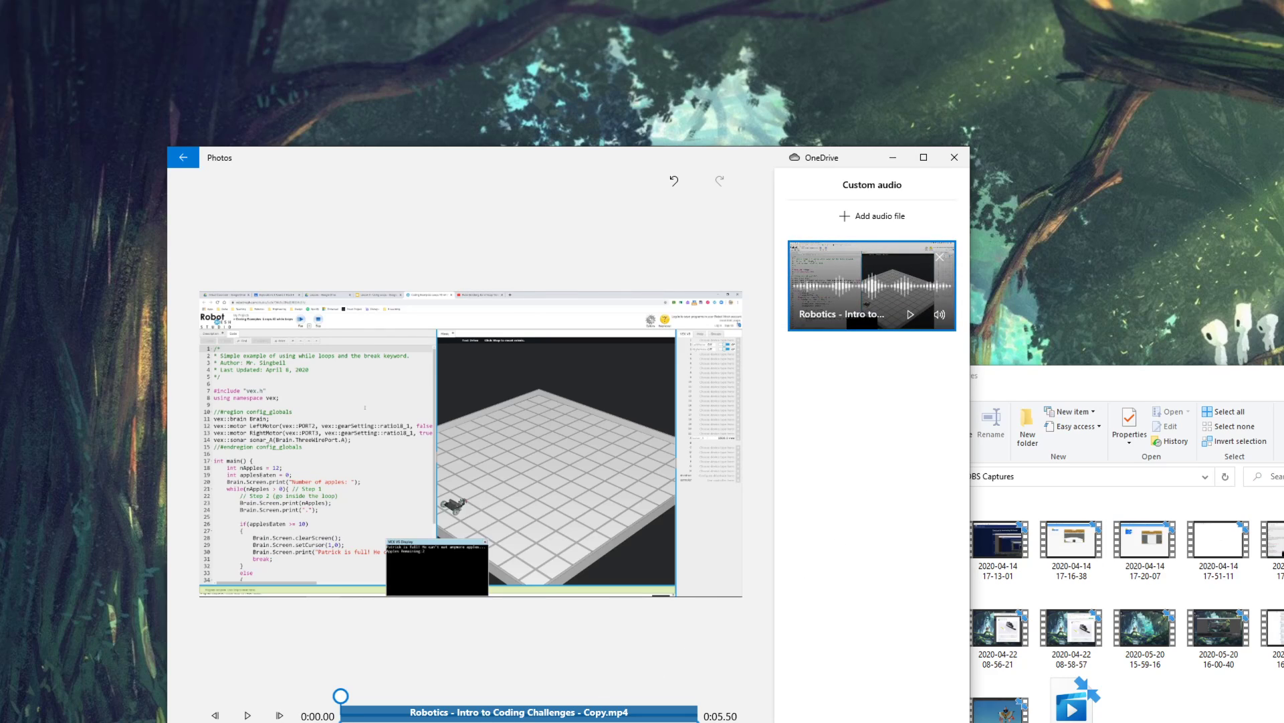
- Preview the video with the custom audio, and adjust the audio clip to cover only the first part of the video
left_click(247, 715)
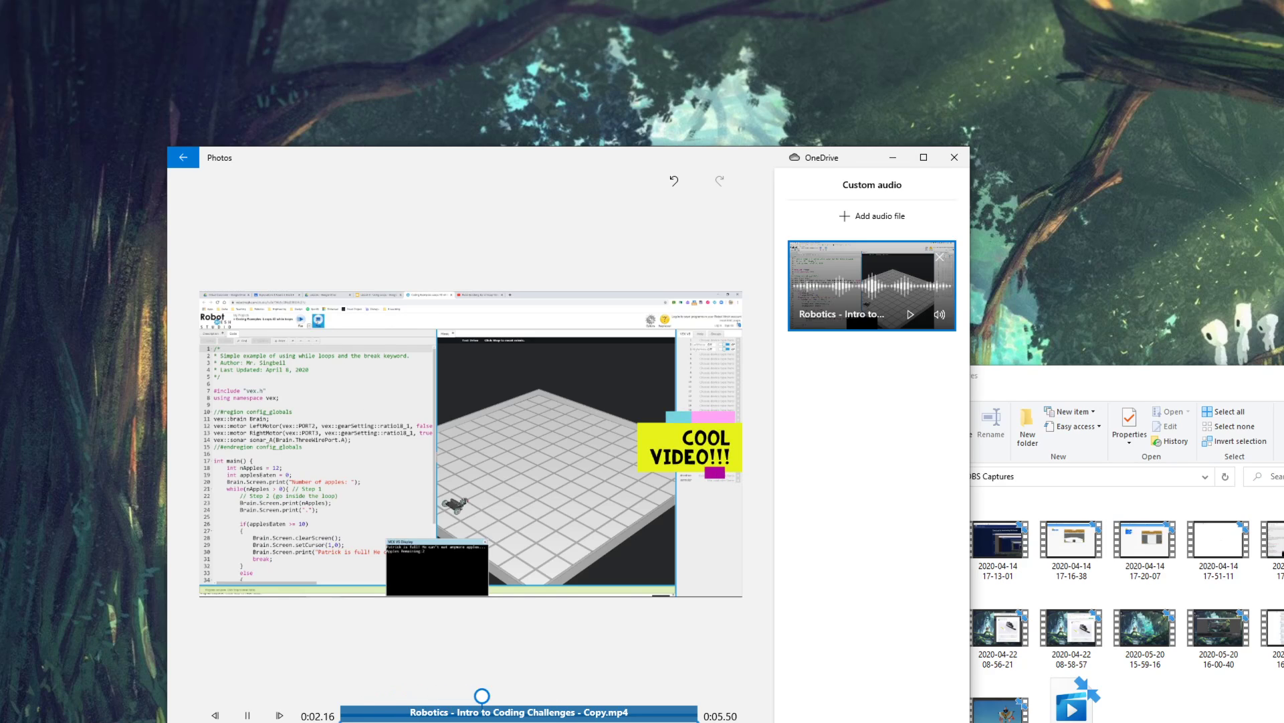
left_click(247, 715)
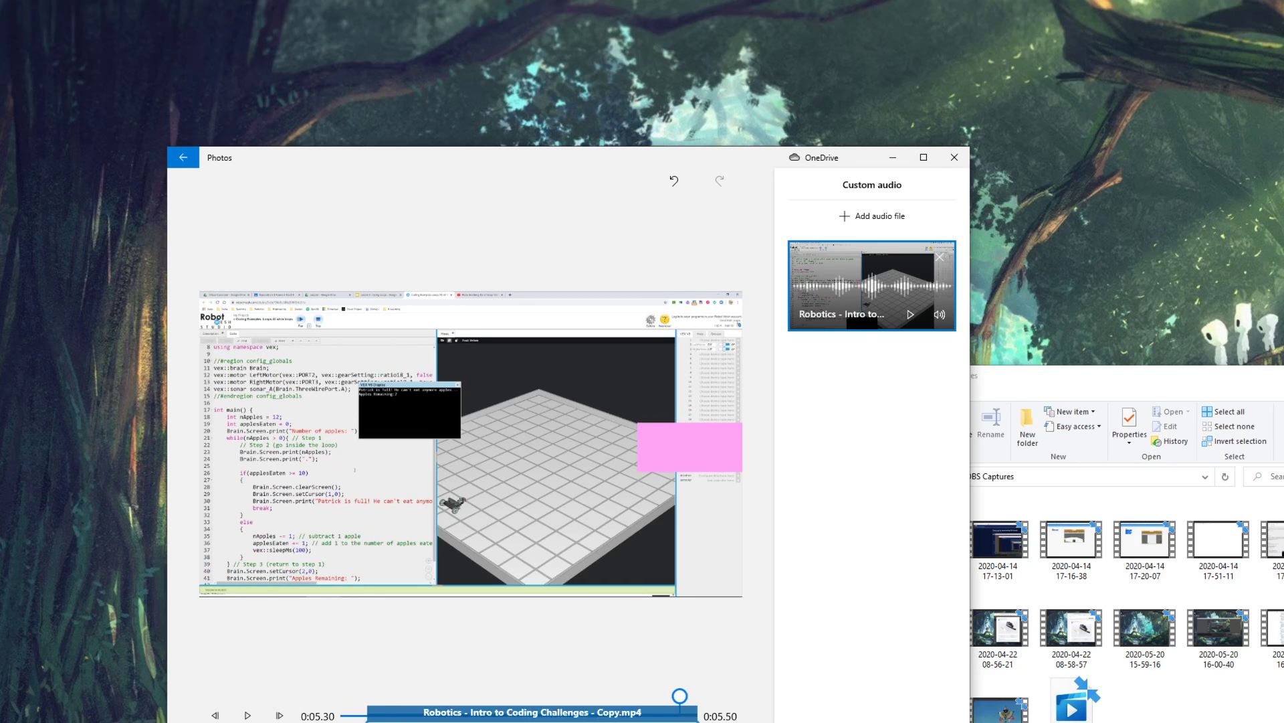
left_click_drag(642, 717, 386, 718)
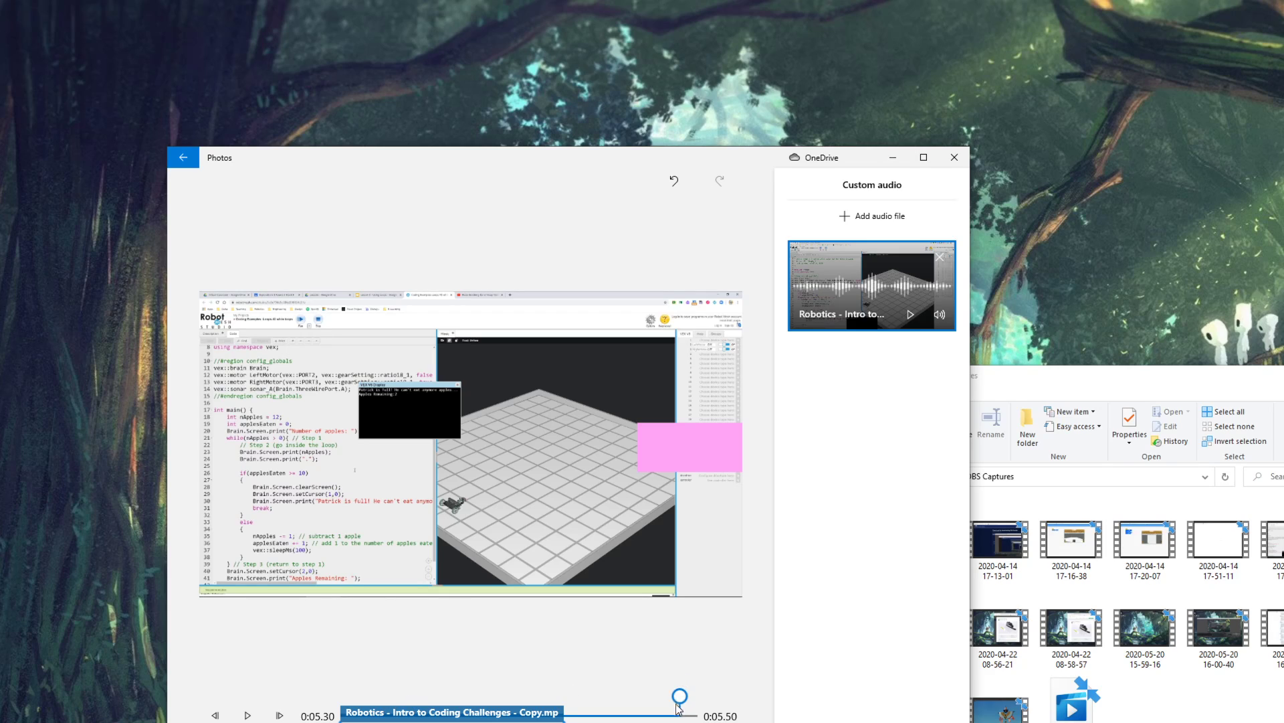
- Replay the video from near its start to check the adjusted audio, and finish the custom audio edit
left_click_drag(680, 697, 388, 689)
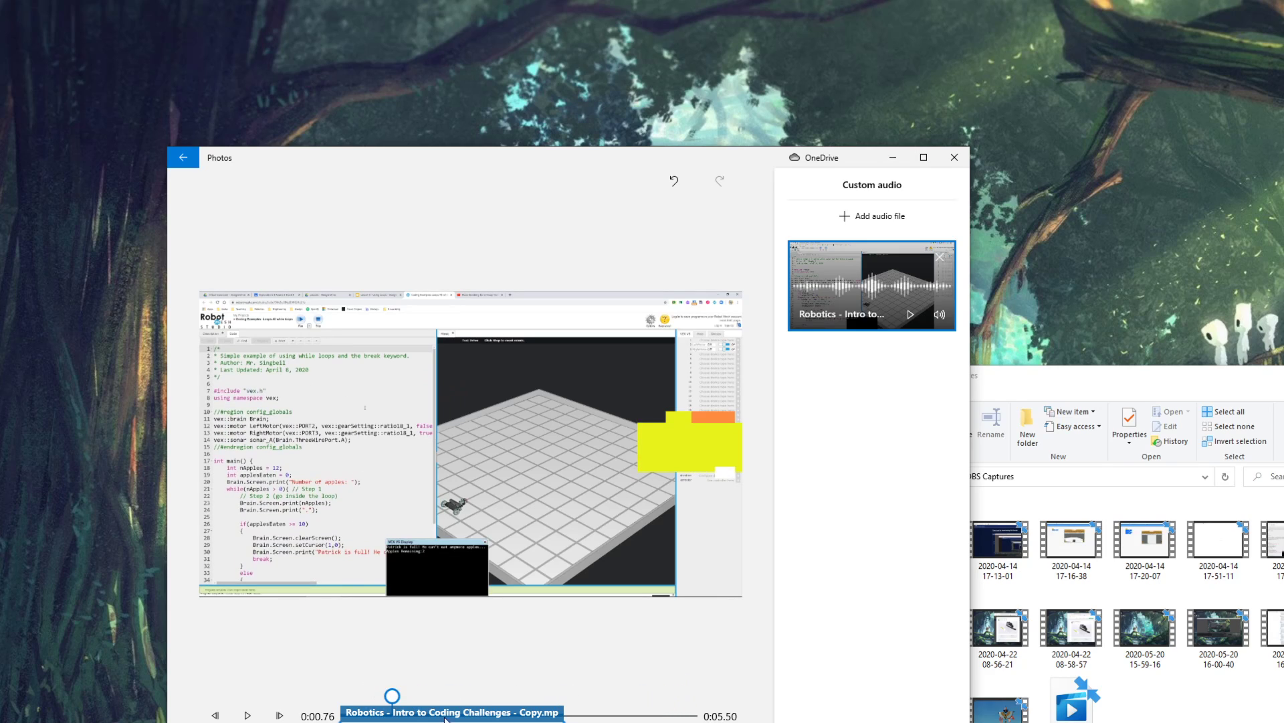
left_click(247, 715)
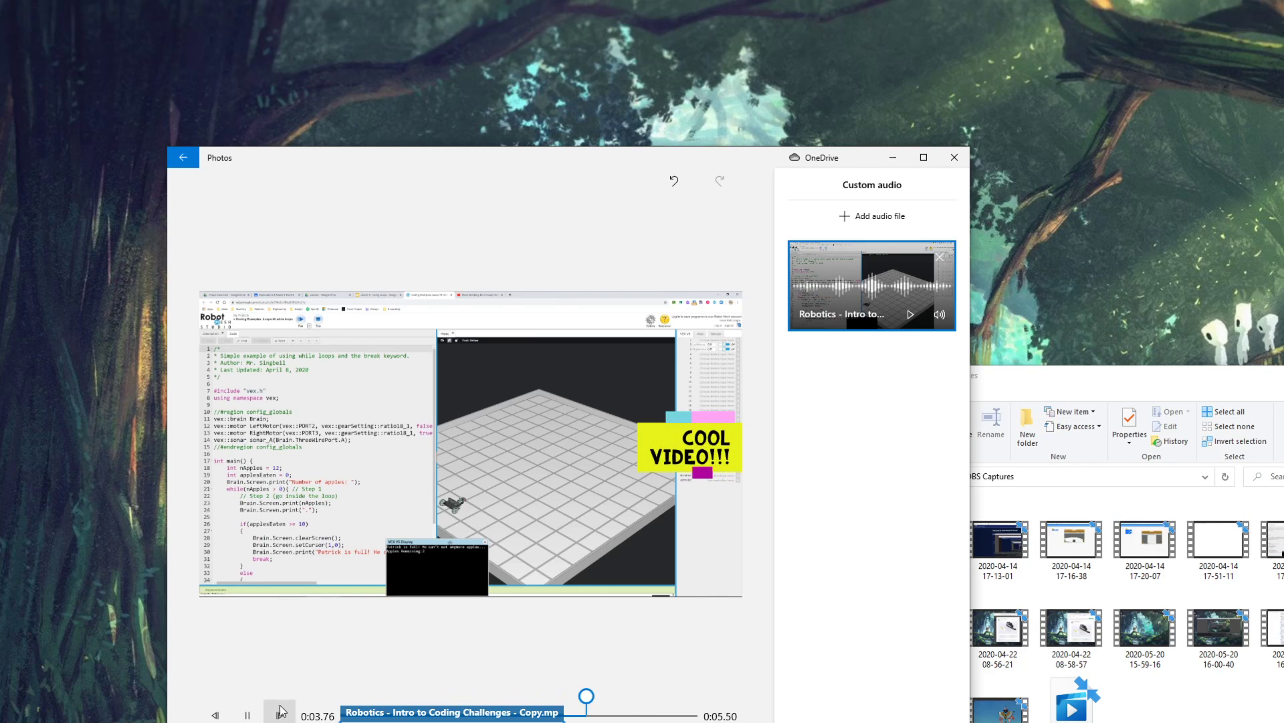
key("space")
left_click_drag(624, 691, 368, 696)
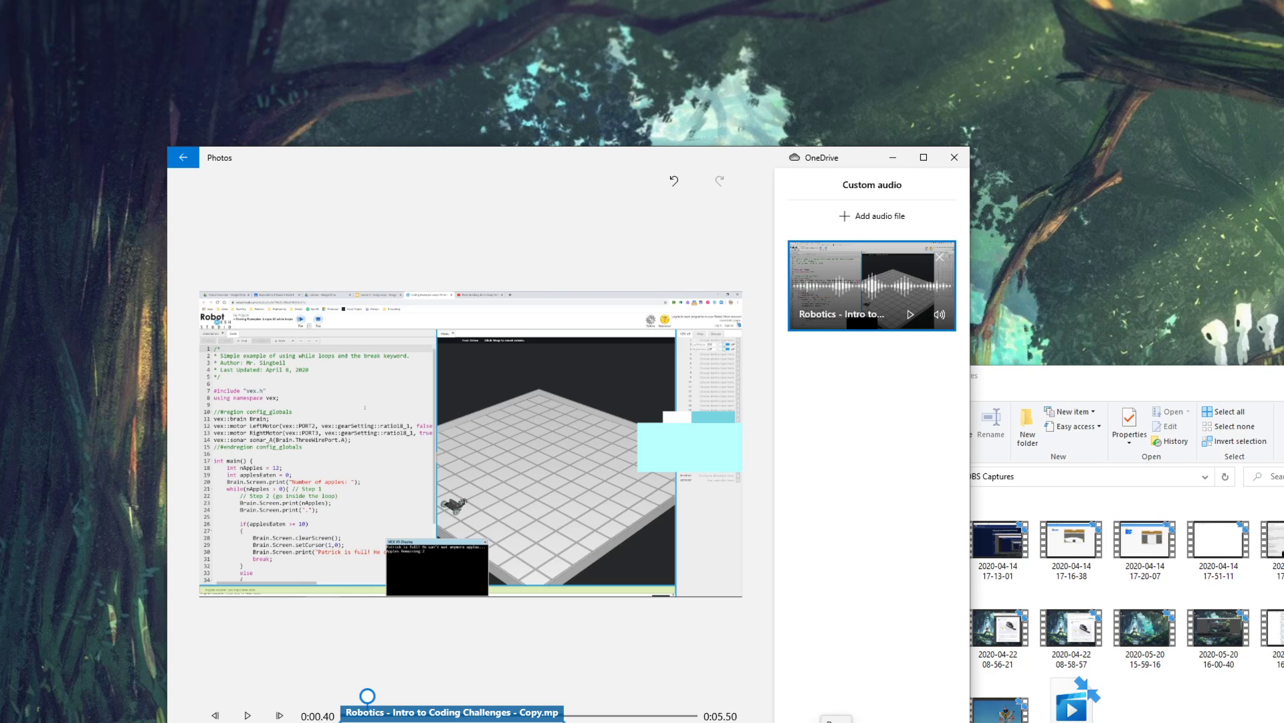
left_click(836, 720)
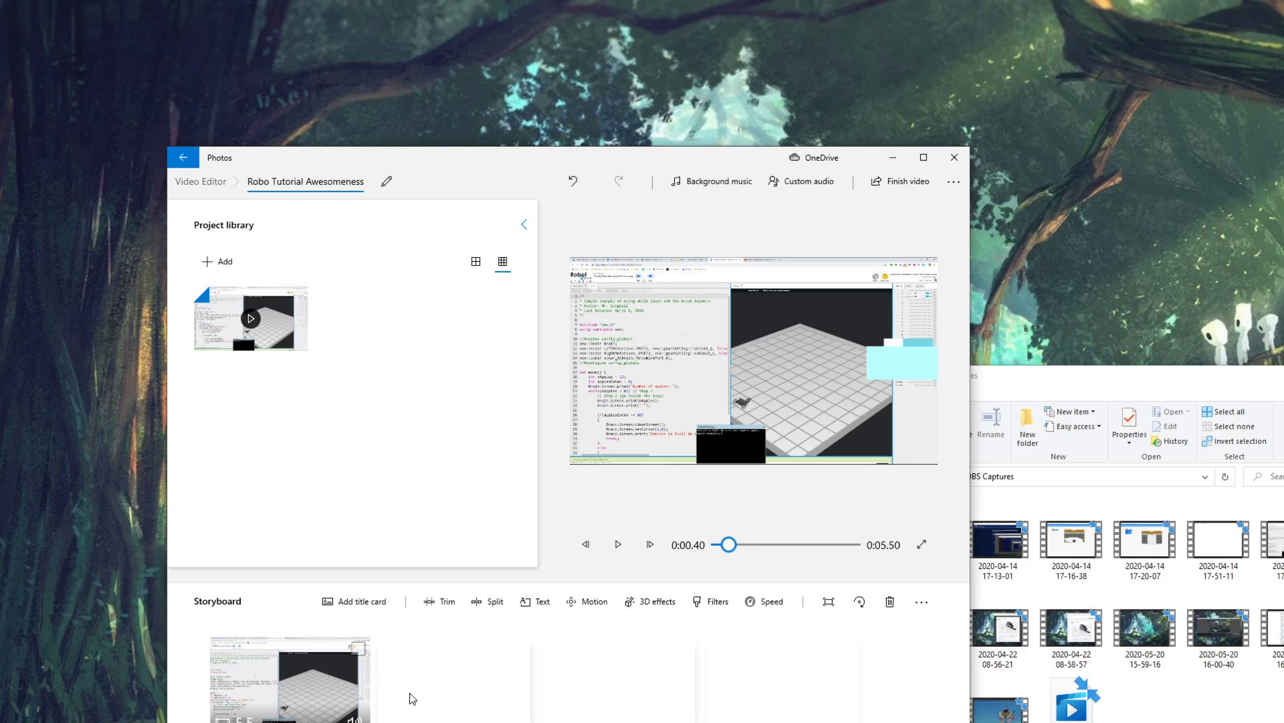
- Look over the project's additional options and the Photos settings page, and return to the project
left_click(355, 718)
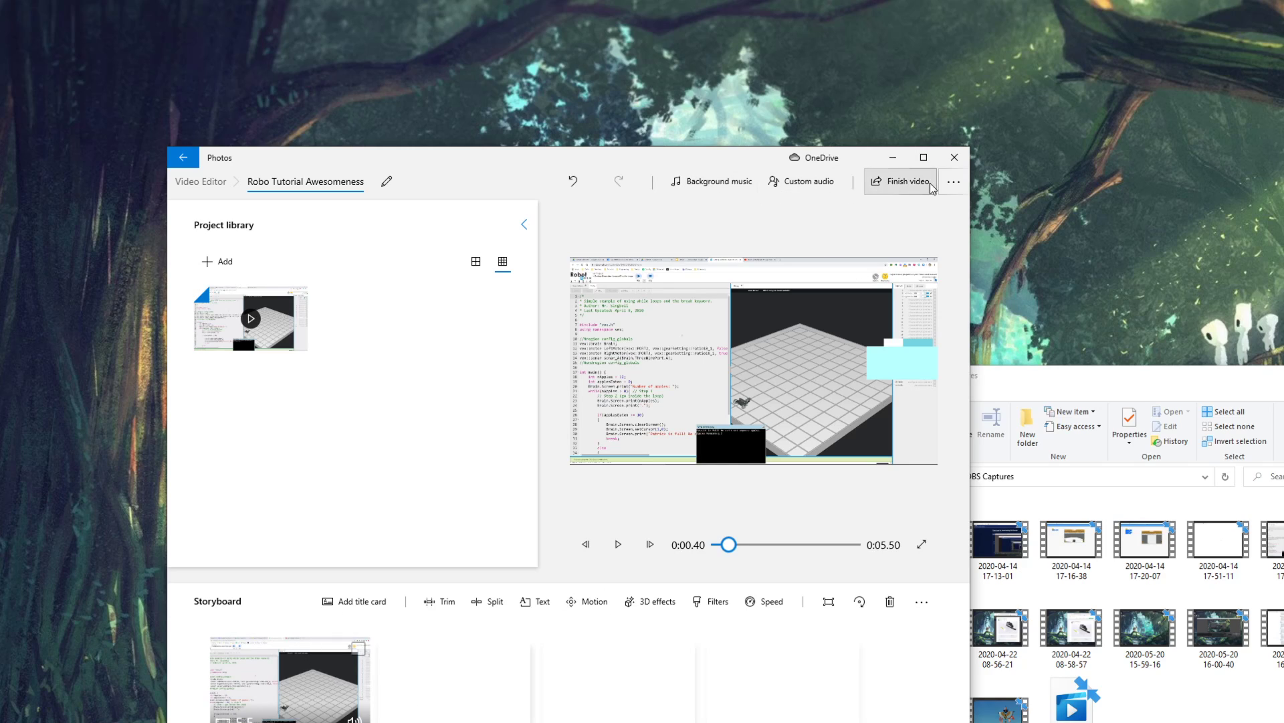
left_click(952, 183)
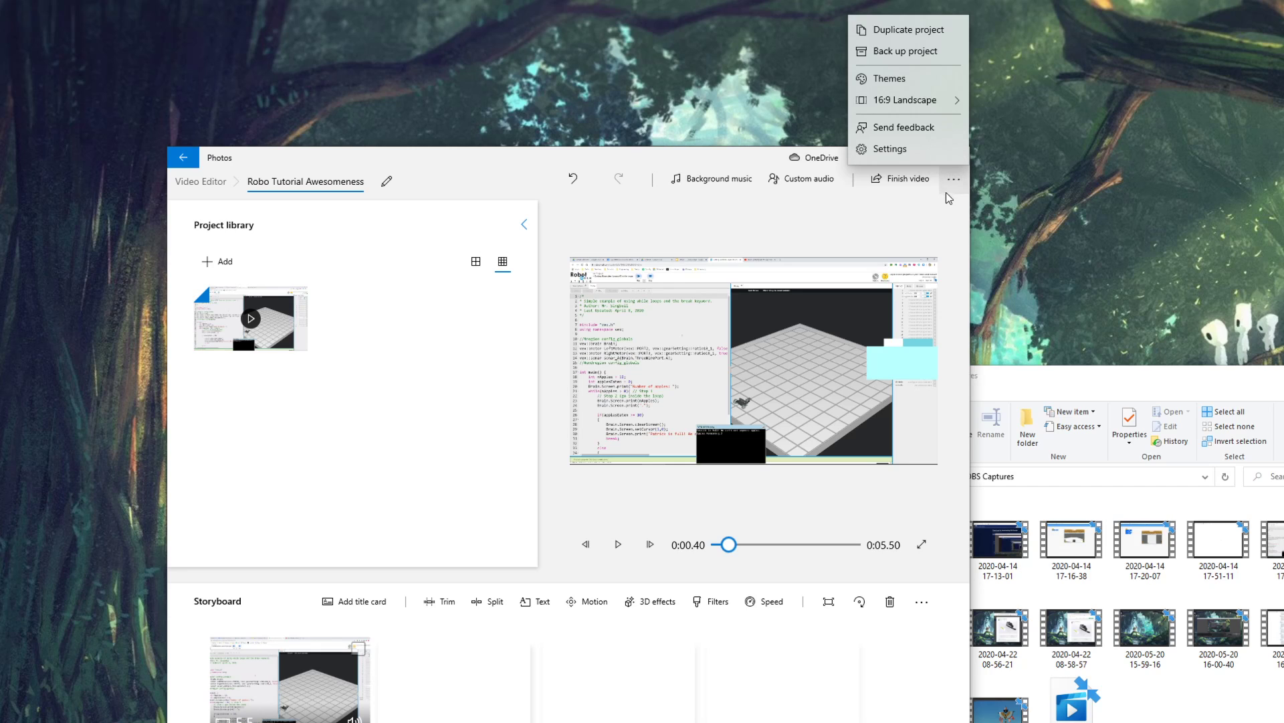
left_click(946, 233)
left_click(923, 159)
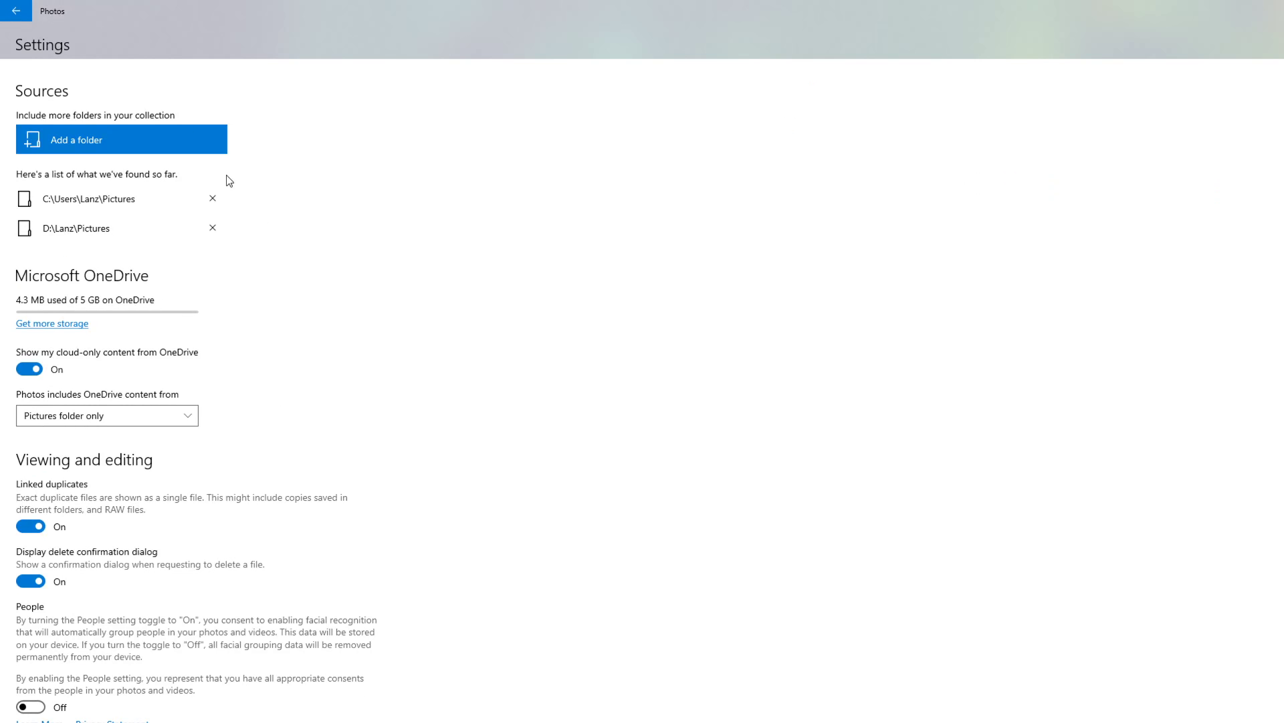
left_click(16, 12)
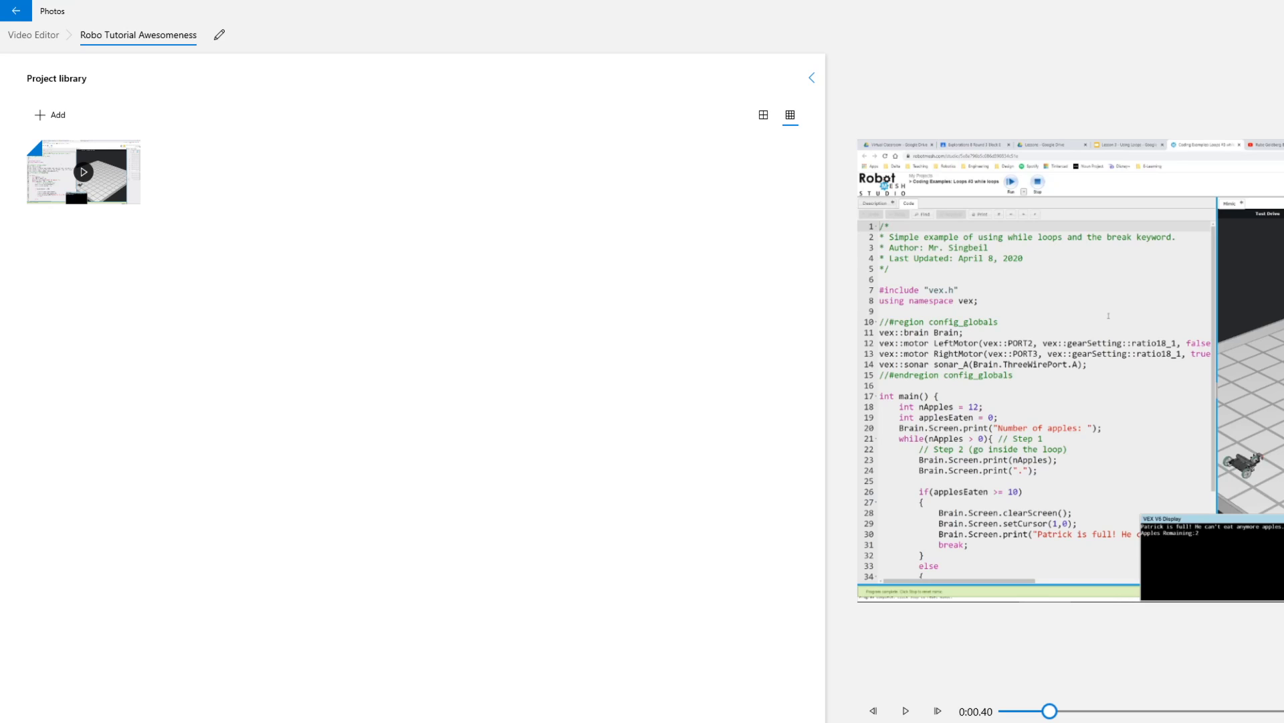
- Start exporting the video at High 1080p quality after reviewing the export options, and cancel without saving the file
left_click(835, 452)
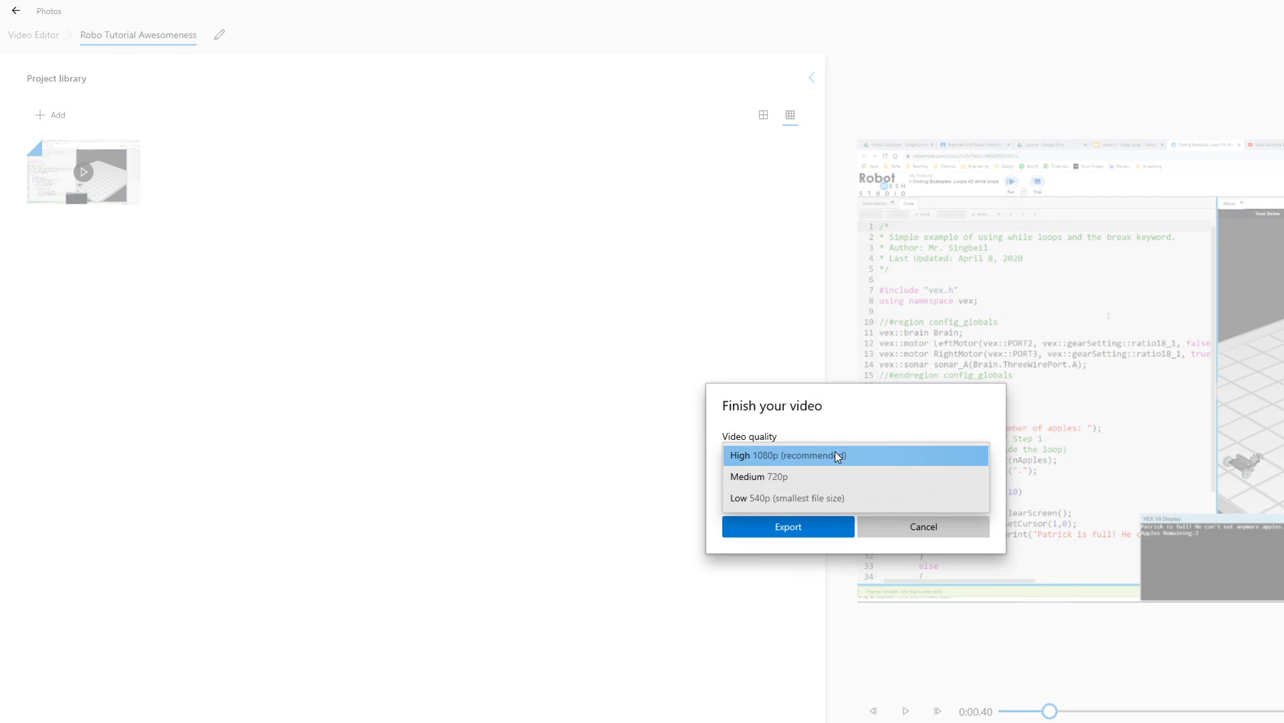
left_click(810, 457)
left_click(736, 495)
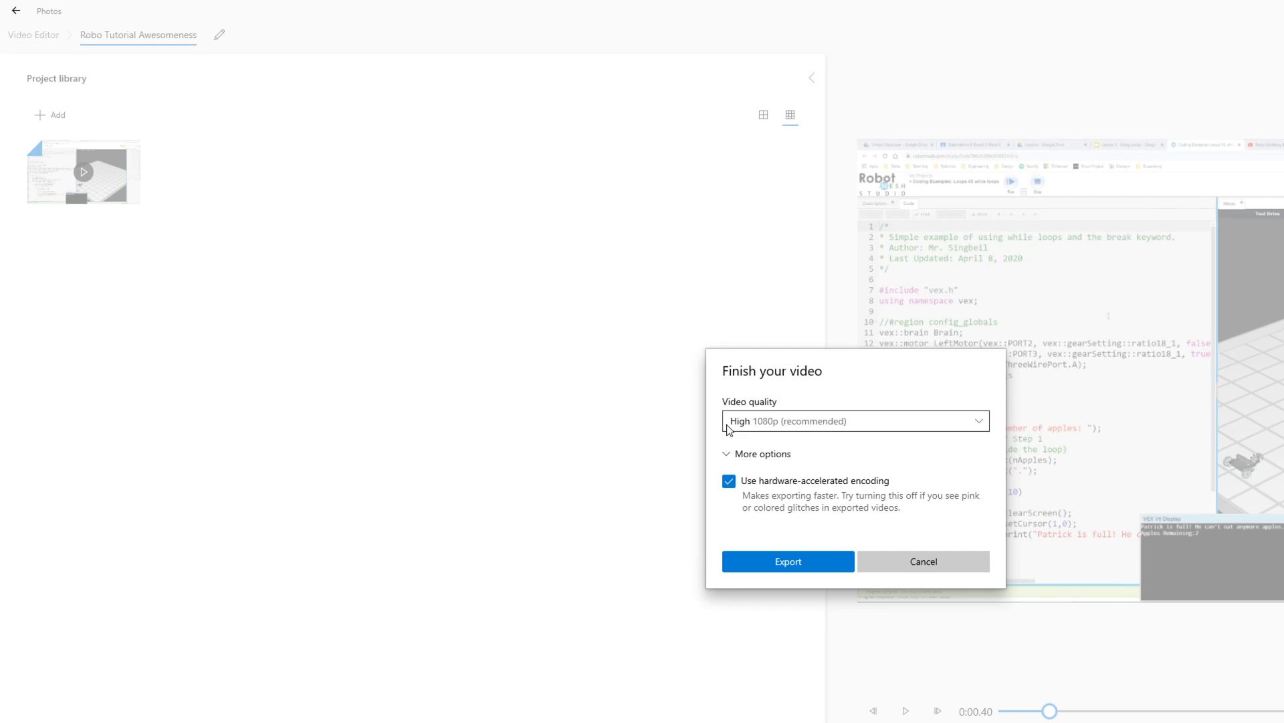
left_click(729, 454)
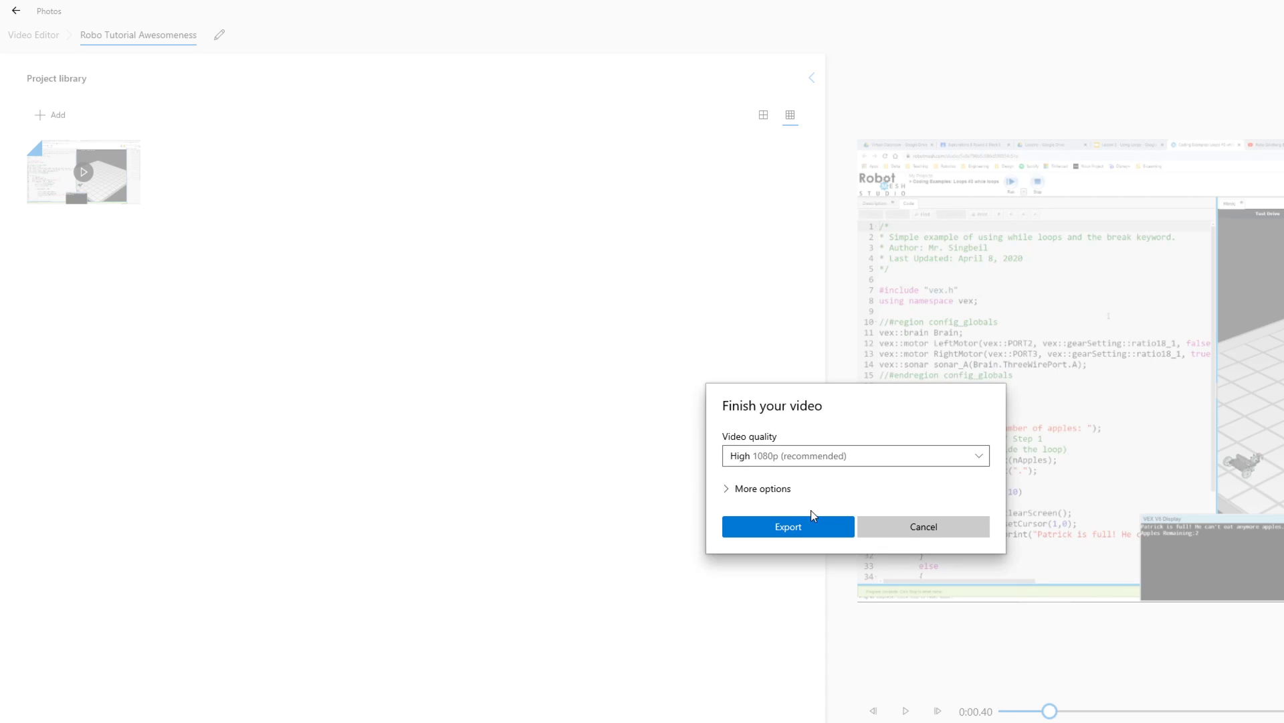
left_click(801, 527)
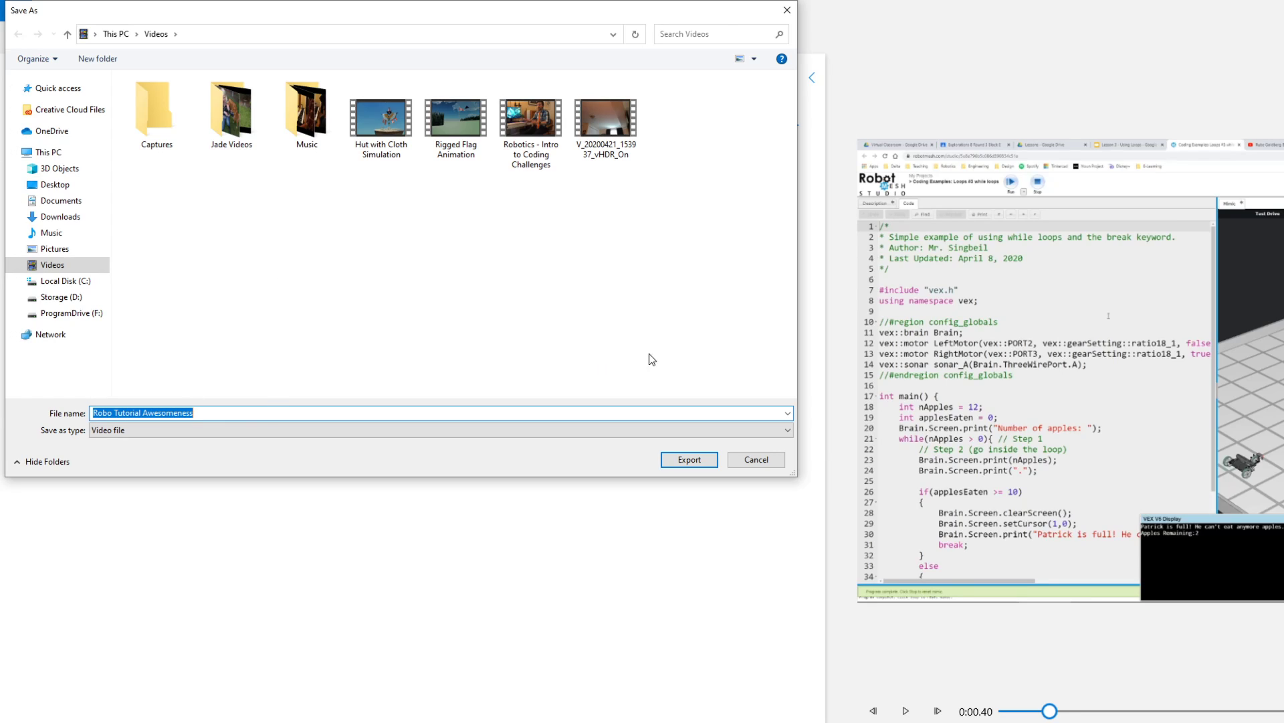
left_click(760, 462)
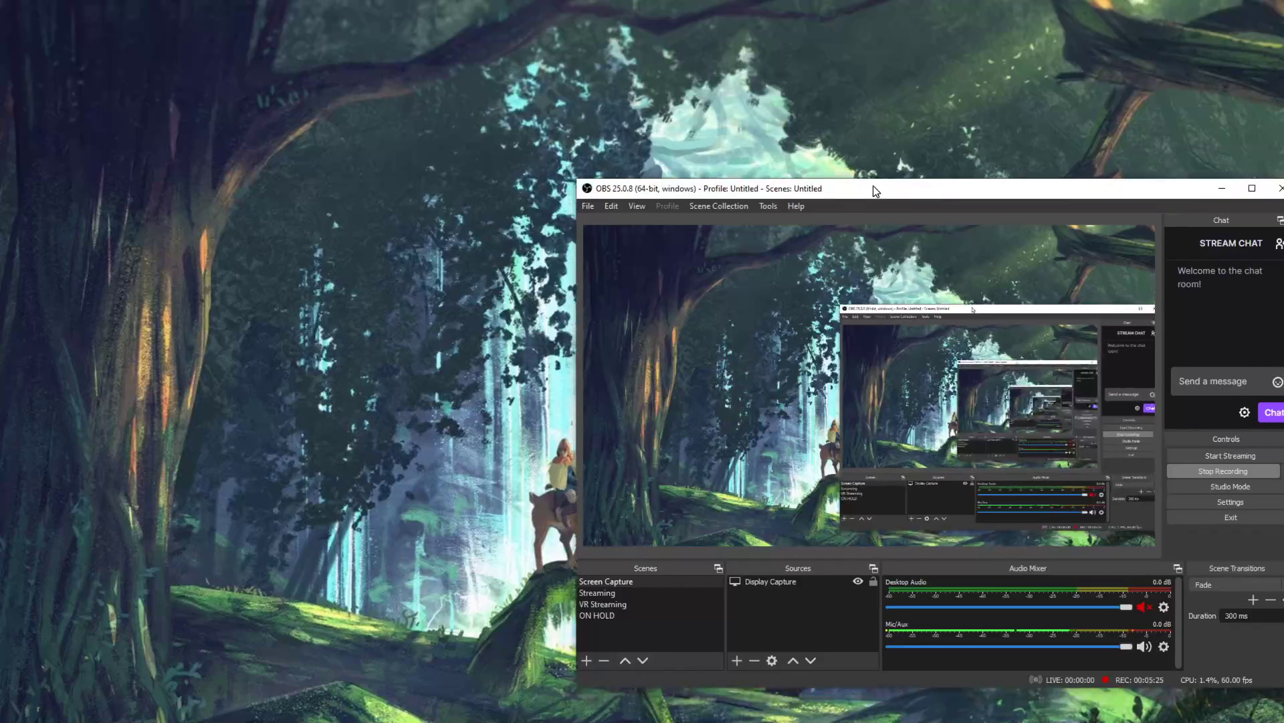
- Move the OBS window closer to the middle of the desktop
left_click_drag(875, 190, 758, 164)
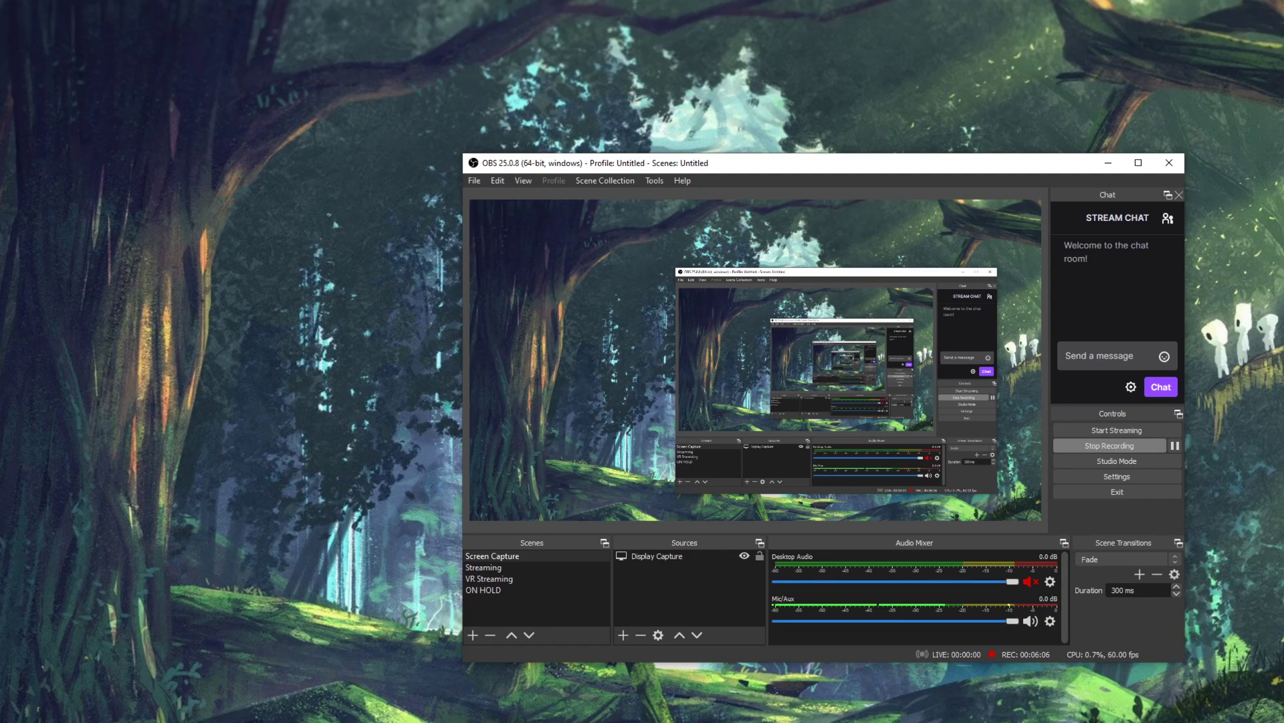
- Switch to Chrome, search Google for Audacity in a new tab, and open the audacityteam.org website
key("super+d")
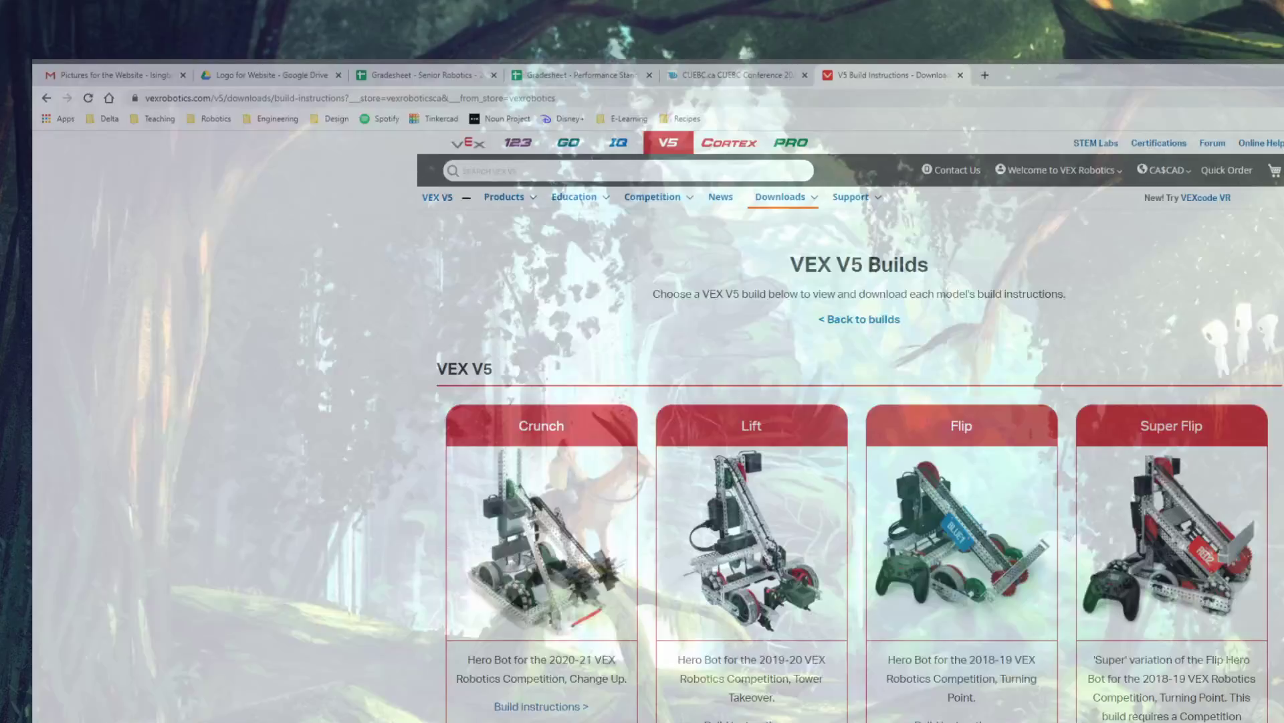
key("ctrl+t")
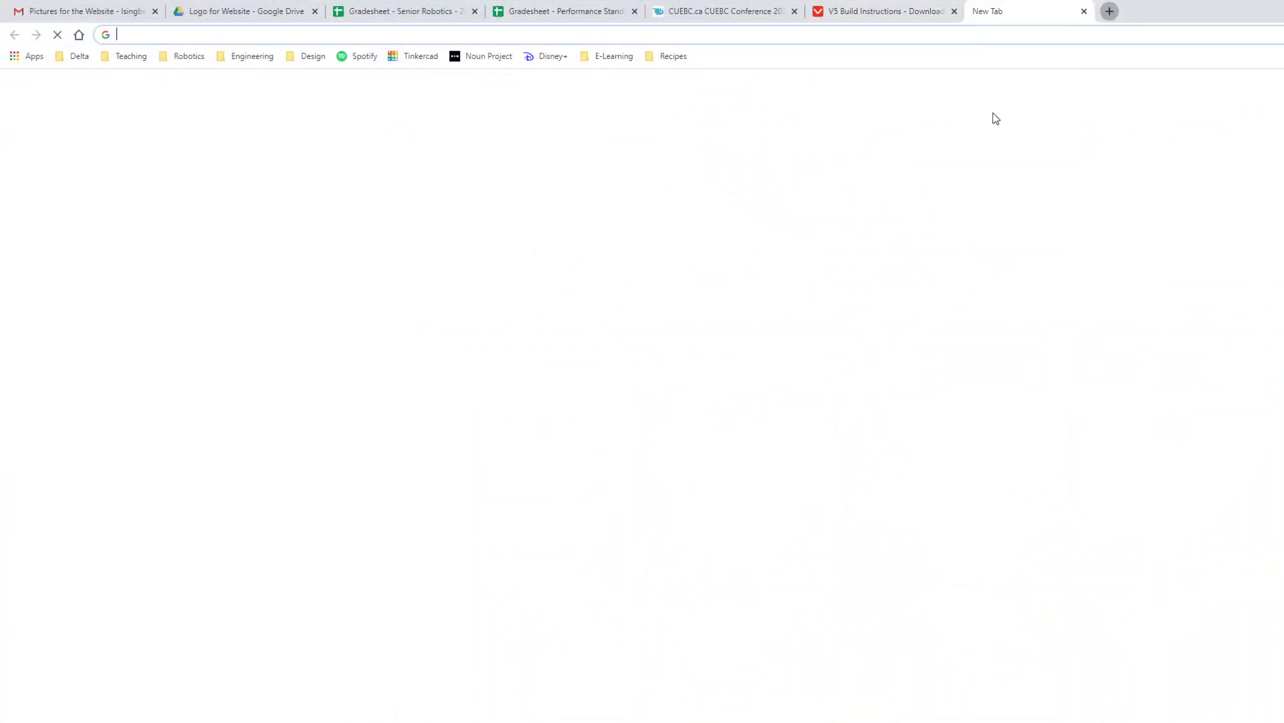
type("audaci")
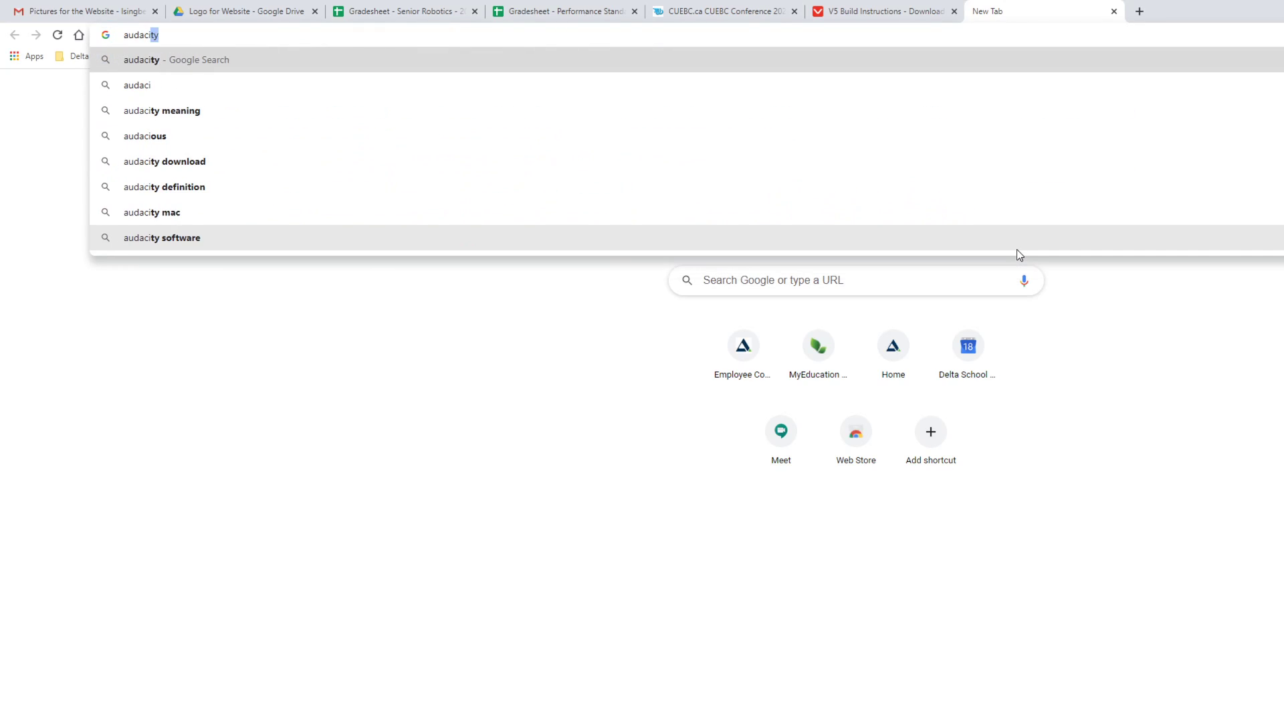
key("Return")
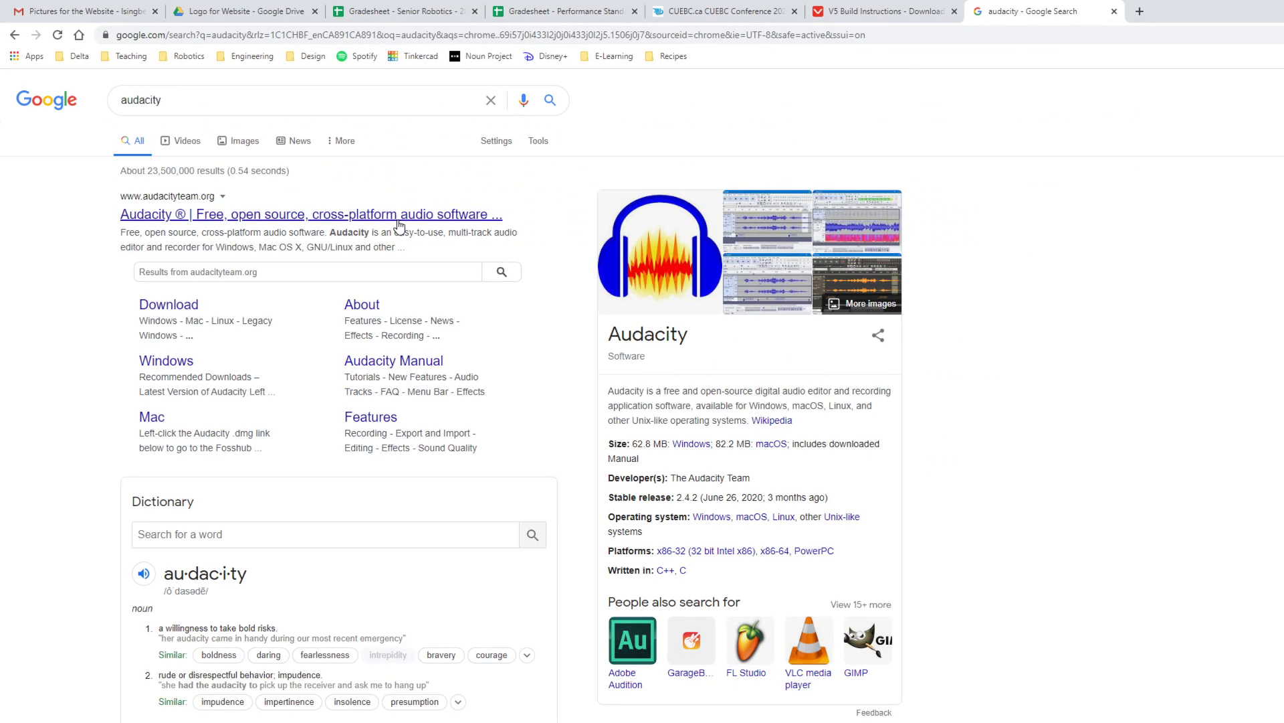
left_click(400, 215)
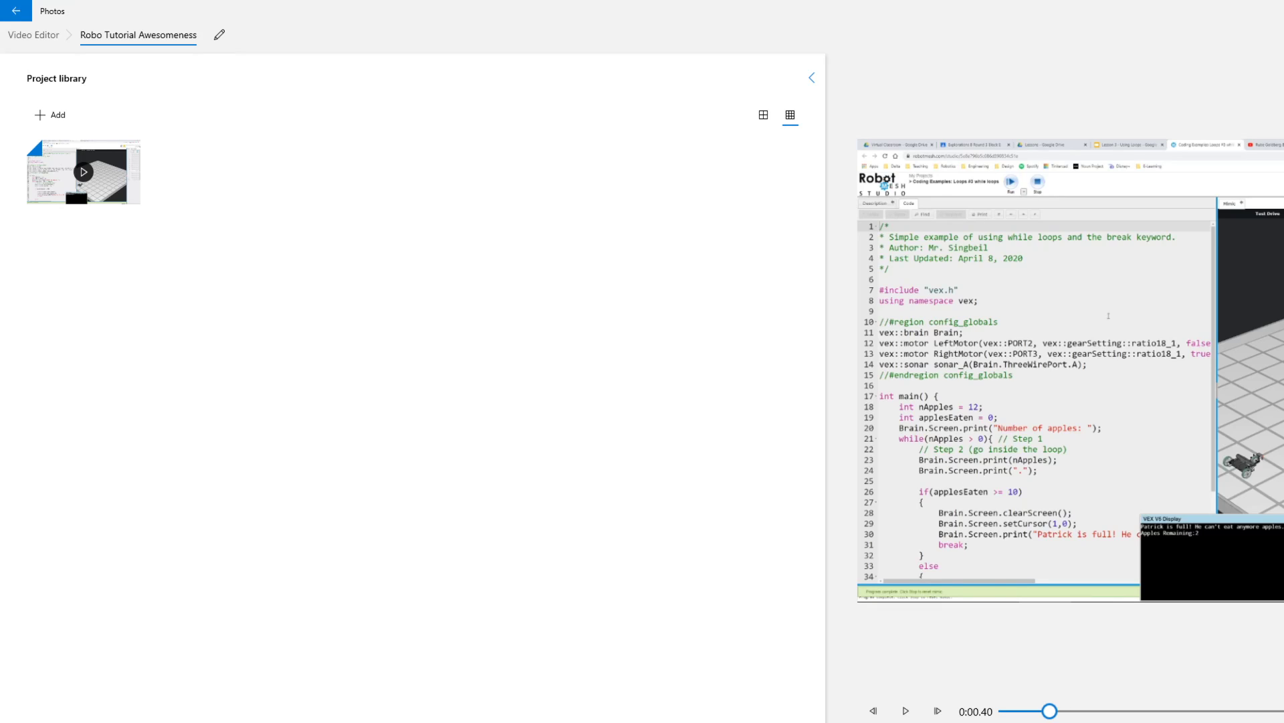
right_click(121, 586)
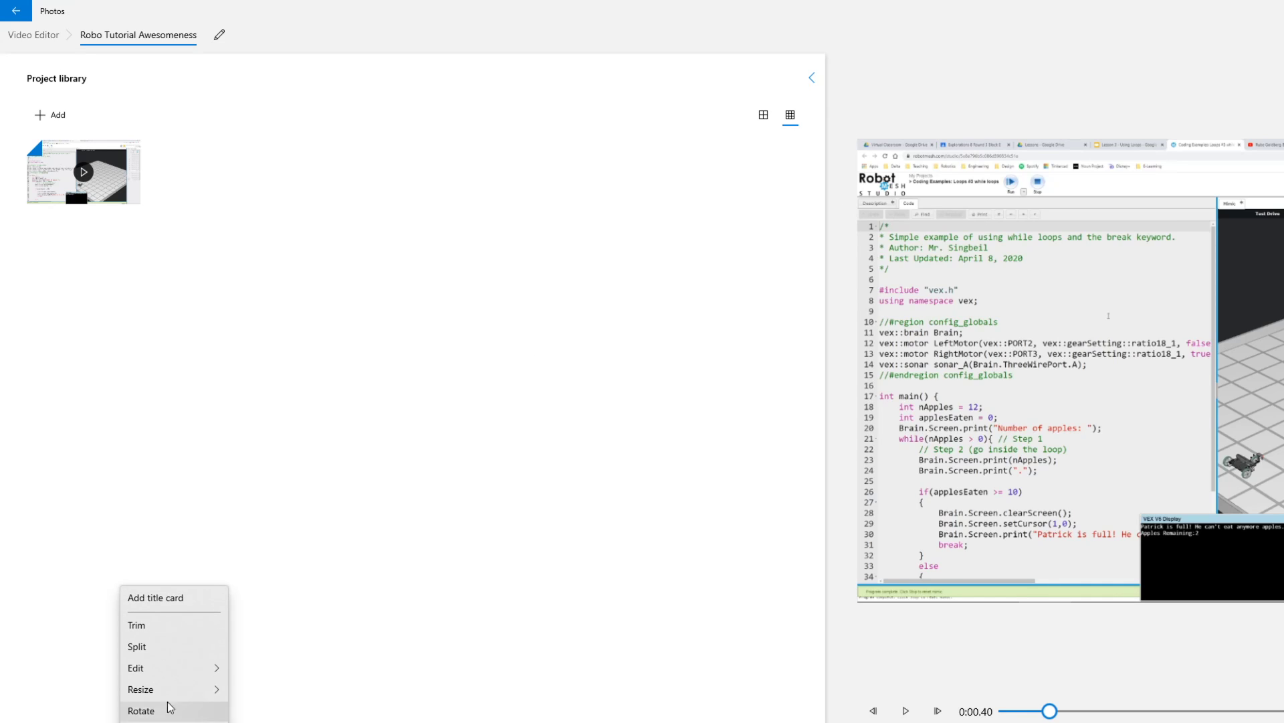
mouse_move(179, 671)
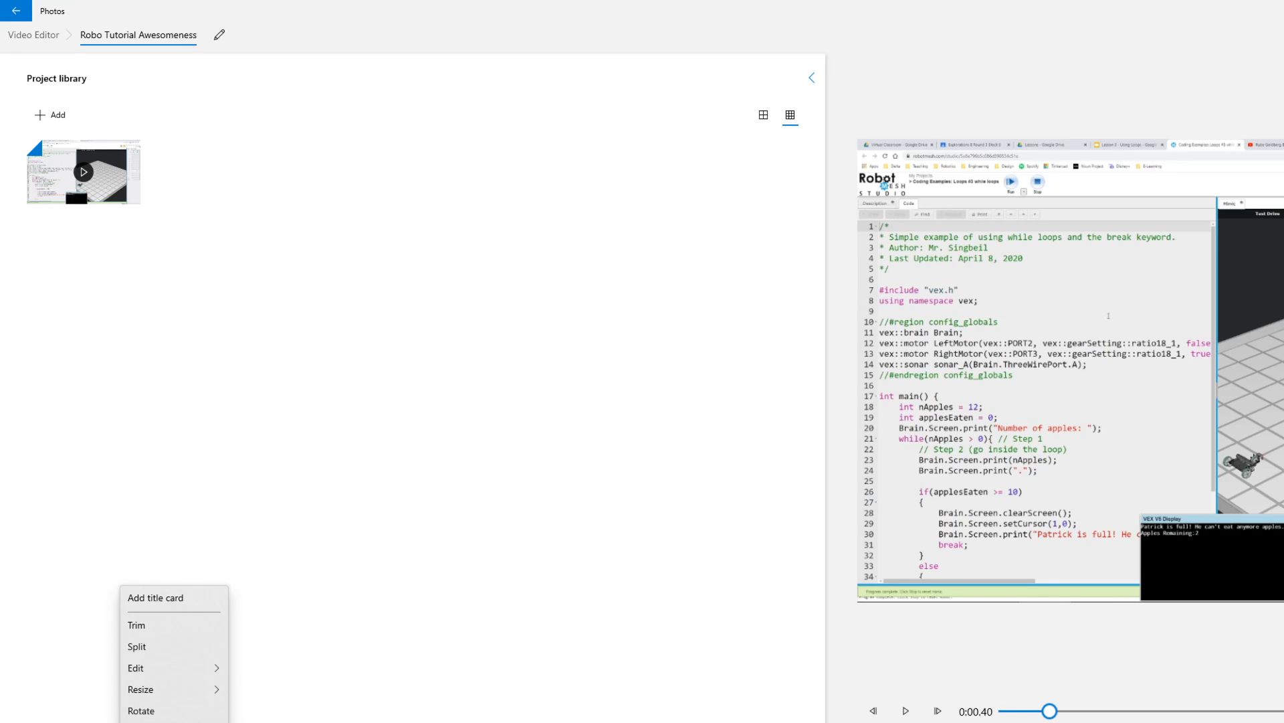
key("Escape")
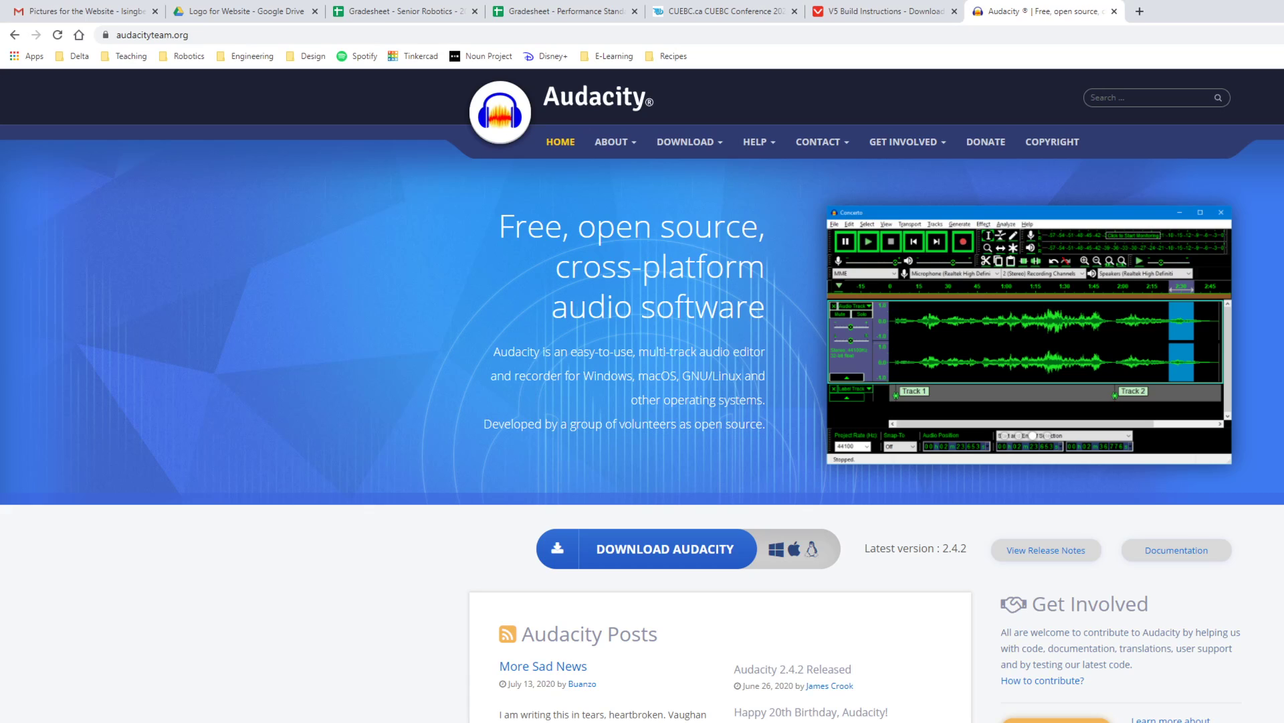
- Switch to the OBS window
key("alt+Tab")
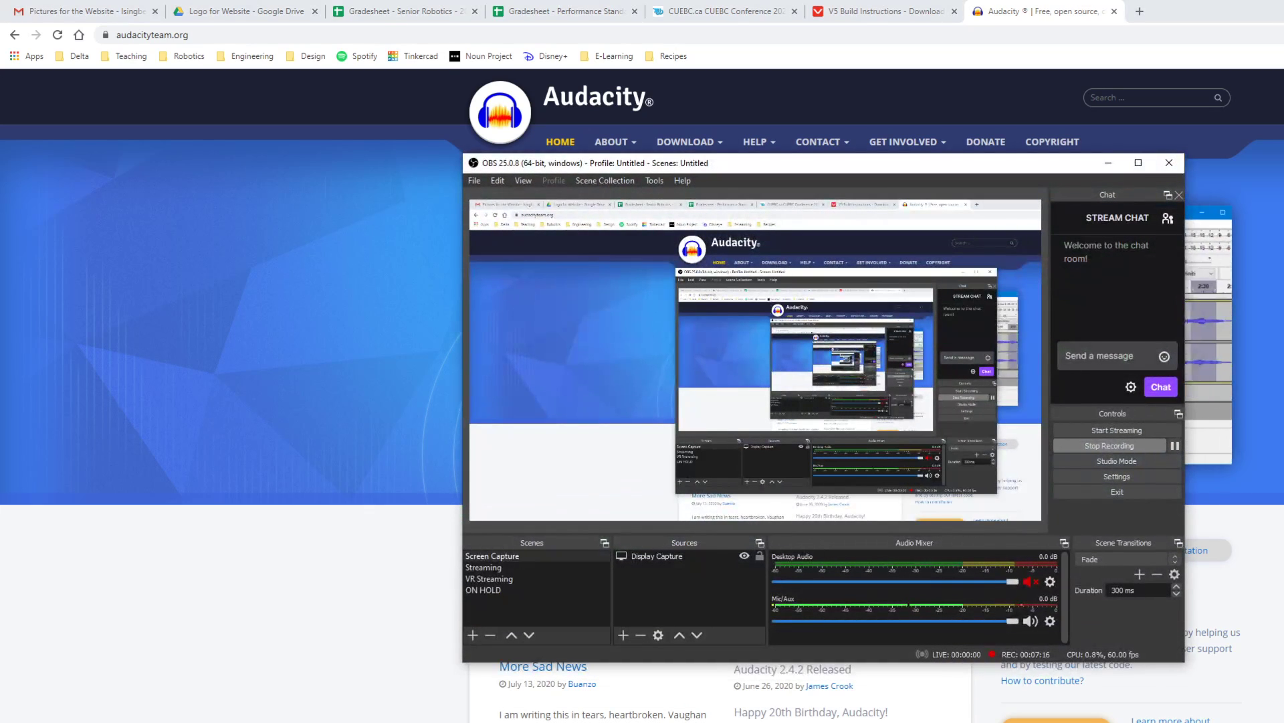